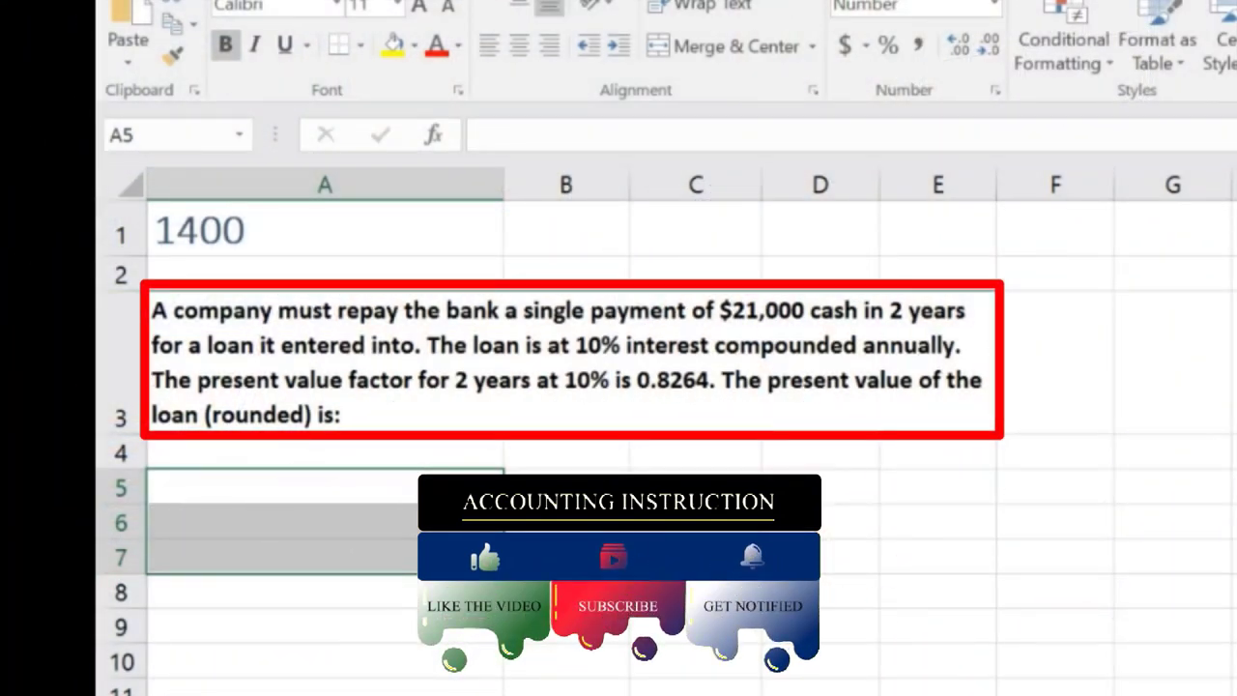
- Enter the loan payment of 21,000 in cell B5 and the present value factor .8264 in B6
left_click(411, 480)
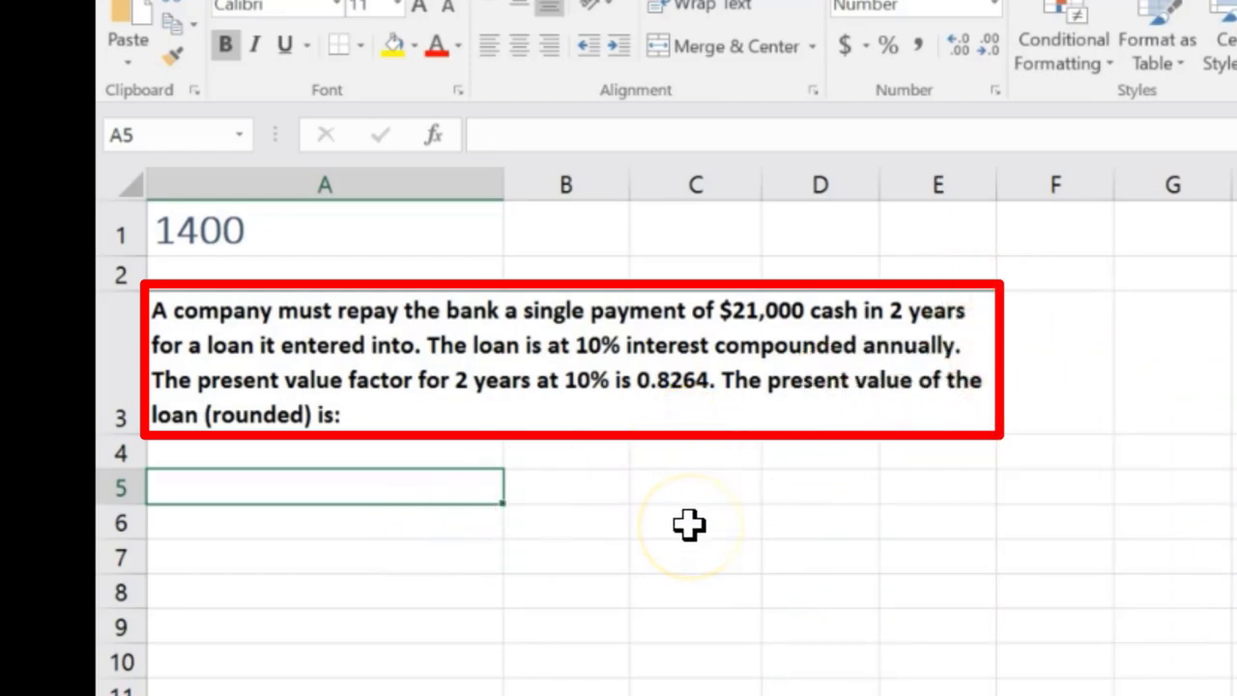
key("Right")
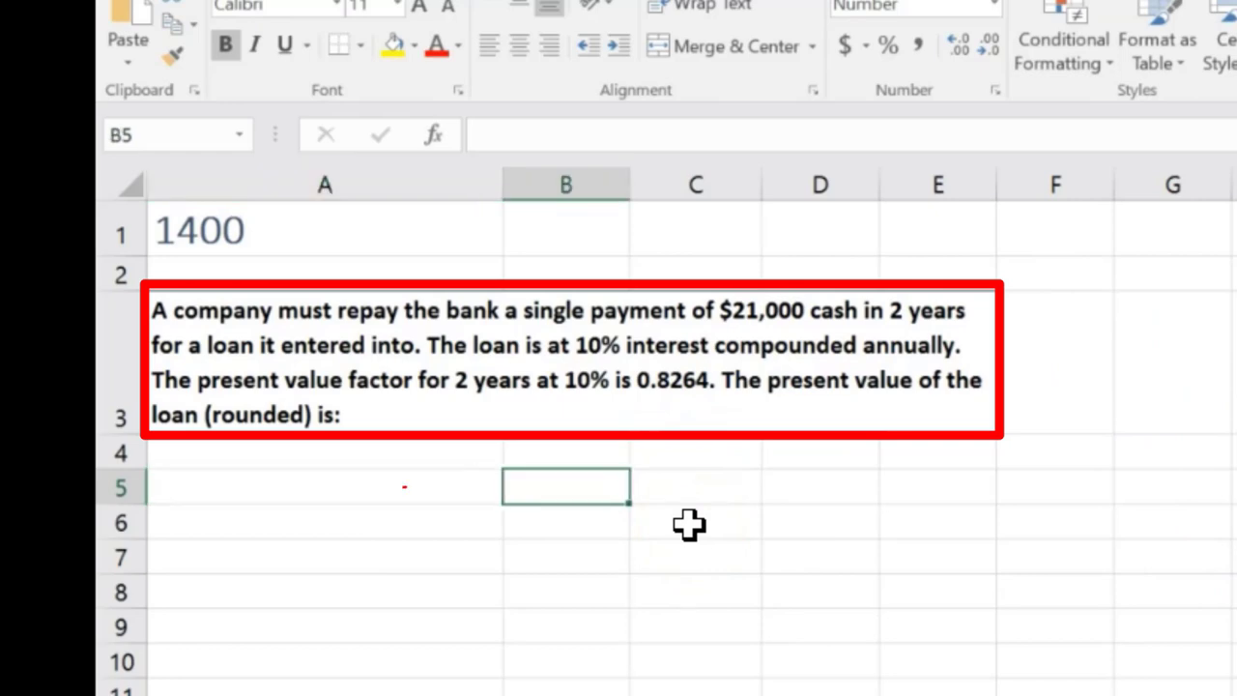
type("21,000")
key("Down")
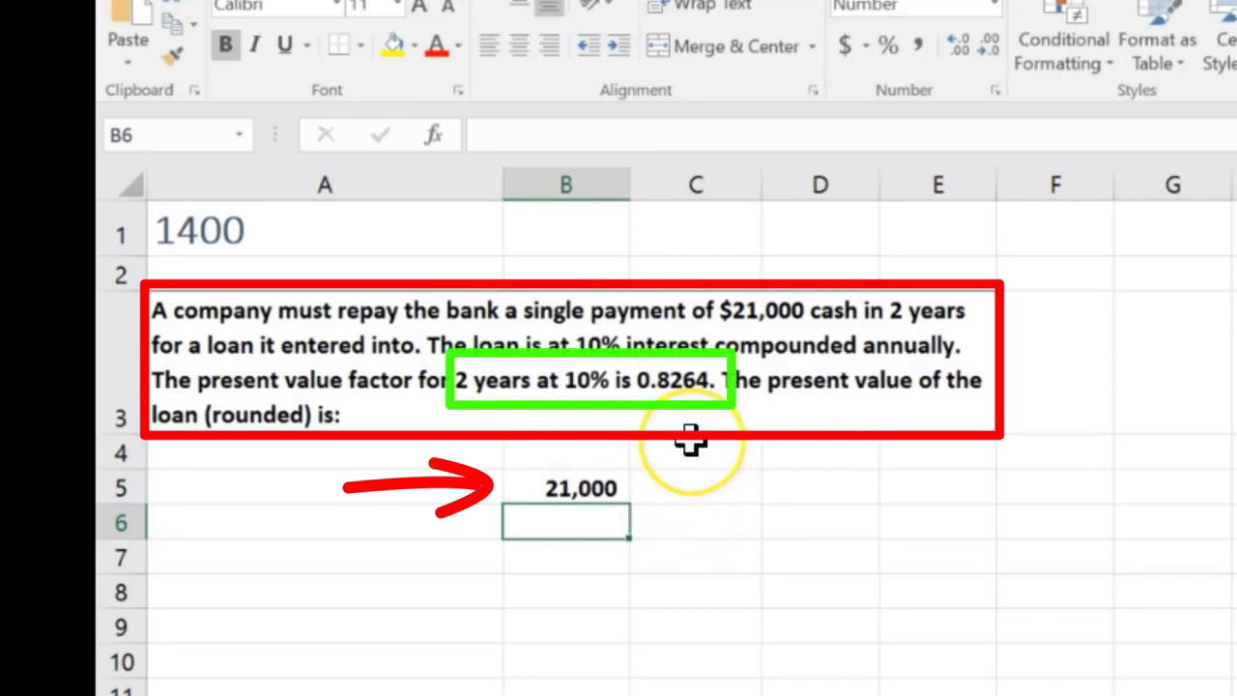
type(".826")
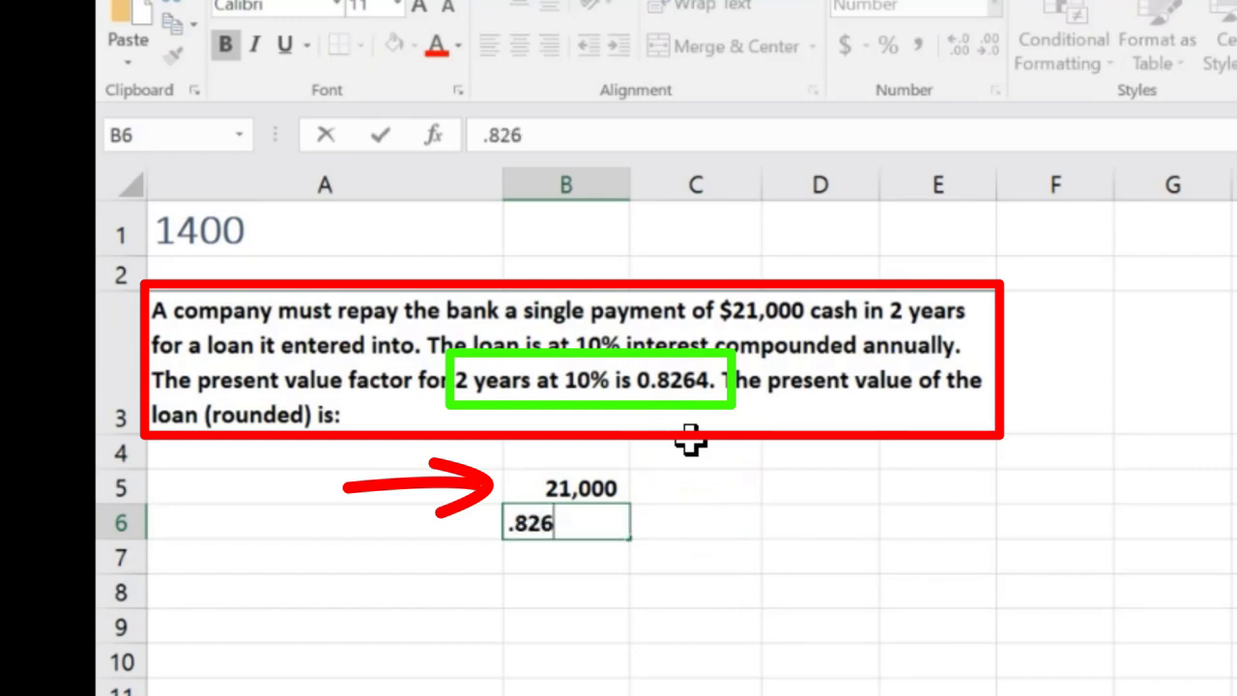
type("4")
key("Return")
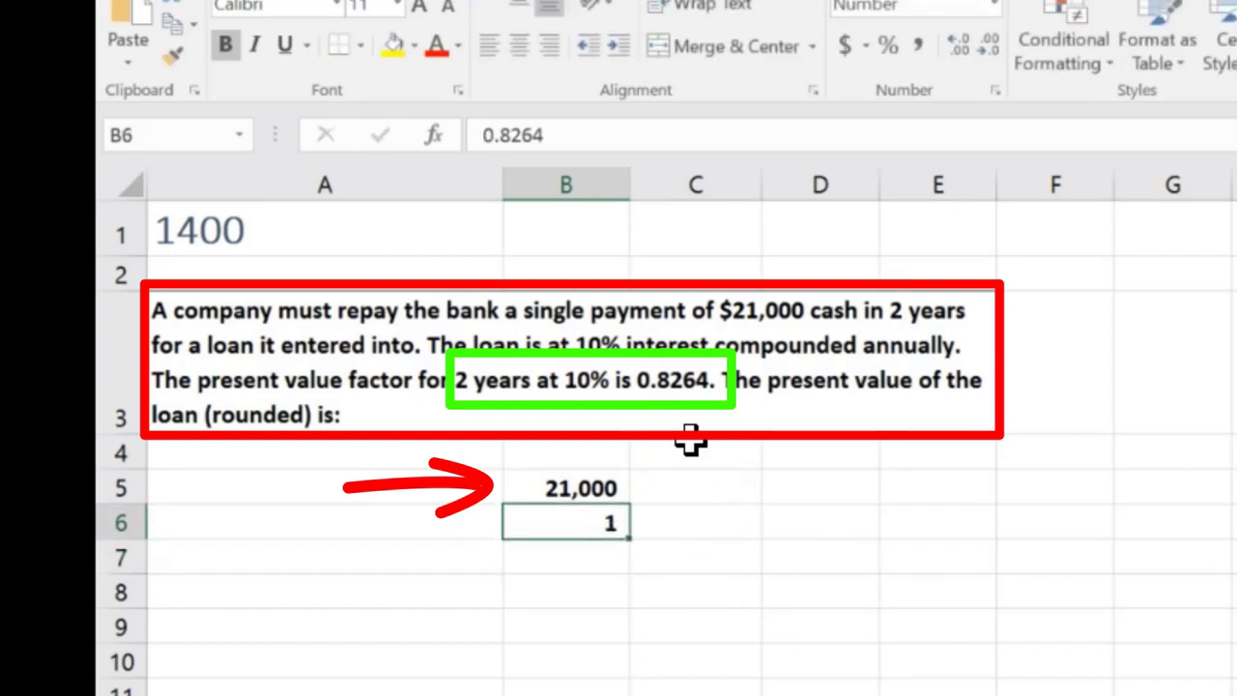
- Format the present value factor in B6 to show four decimal places and underline it
left_click(964, 46)
left_click(963, 45)
left_click(964, 45)
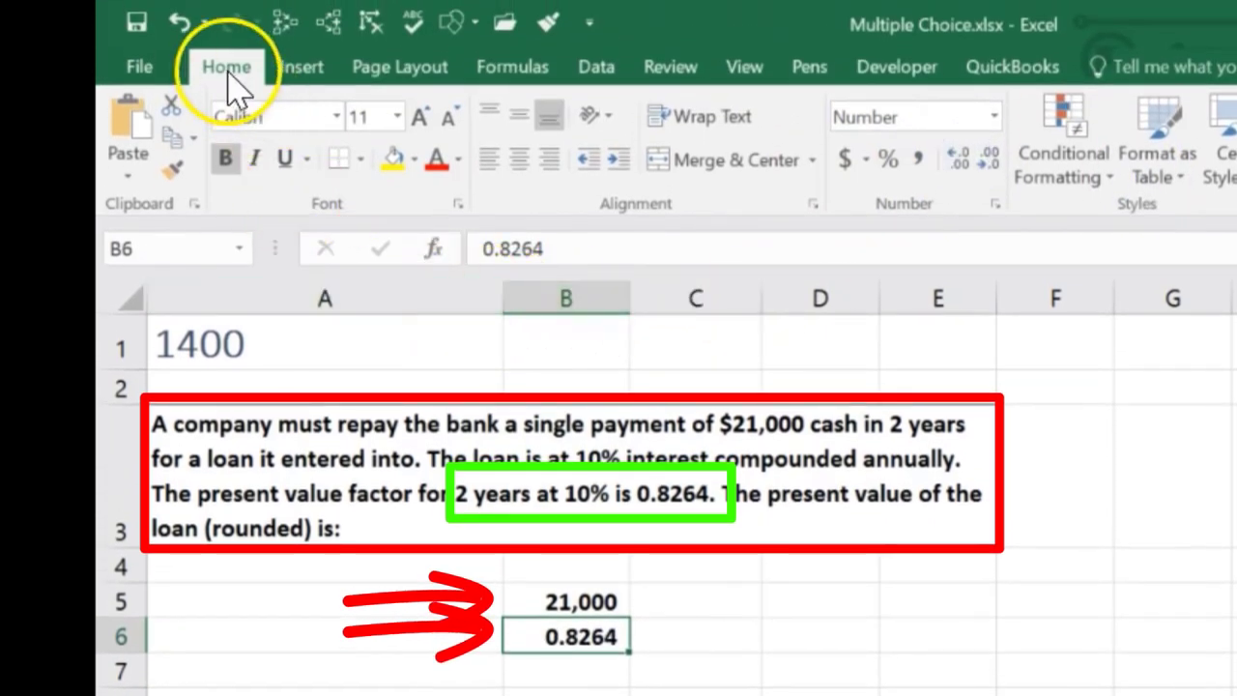
left_click(285, 158)
- Calculate the loan's present value in B7 with the formula =B5*B6
left_click(567, 665)
type("=")
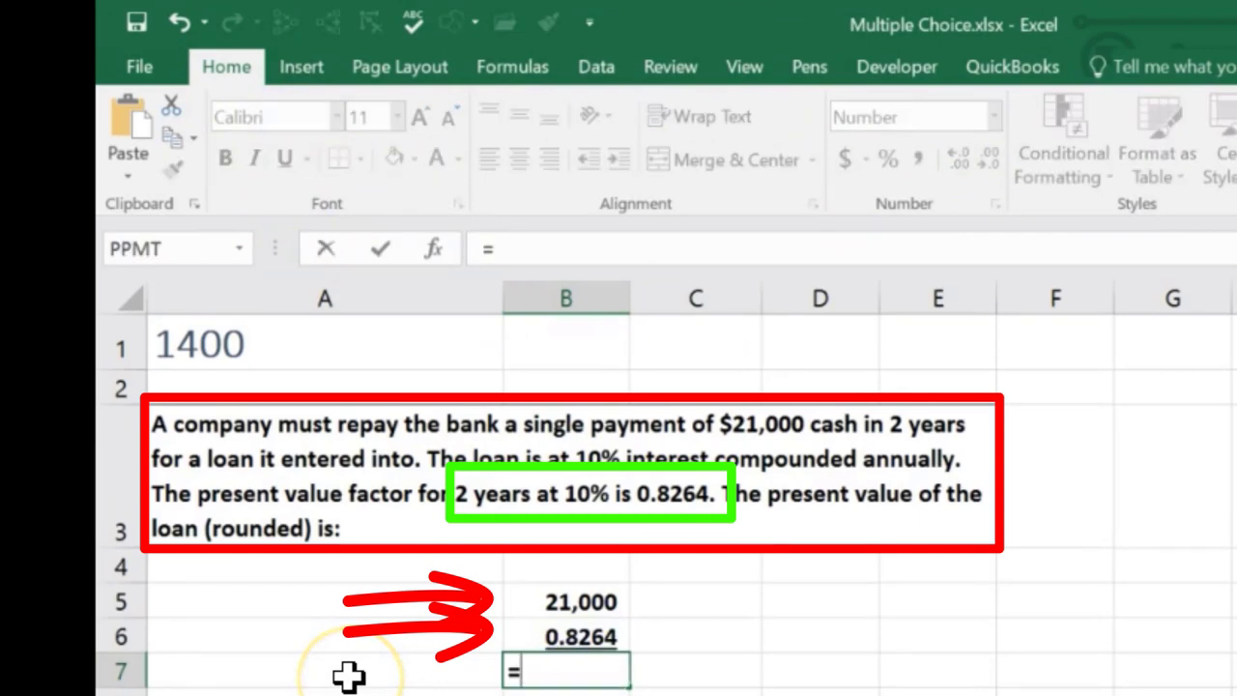
left_click(556, 604)
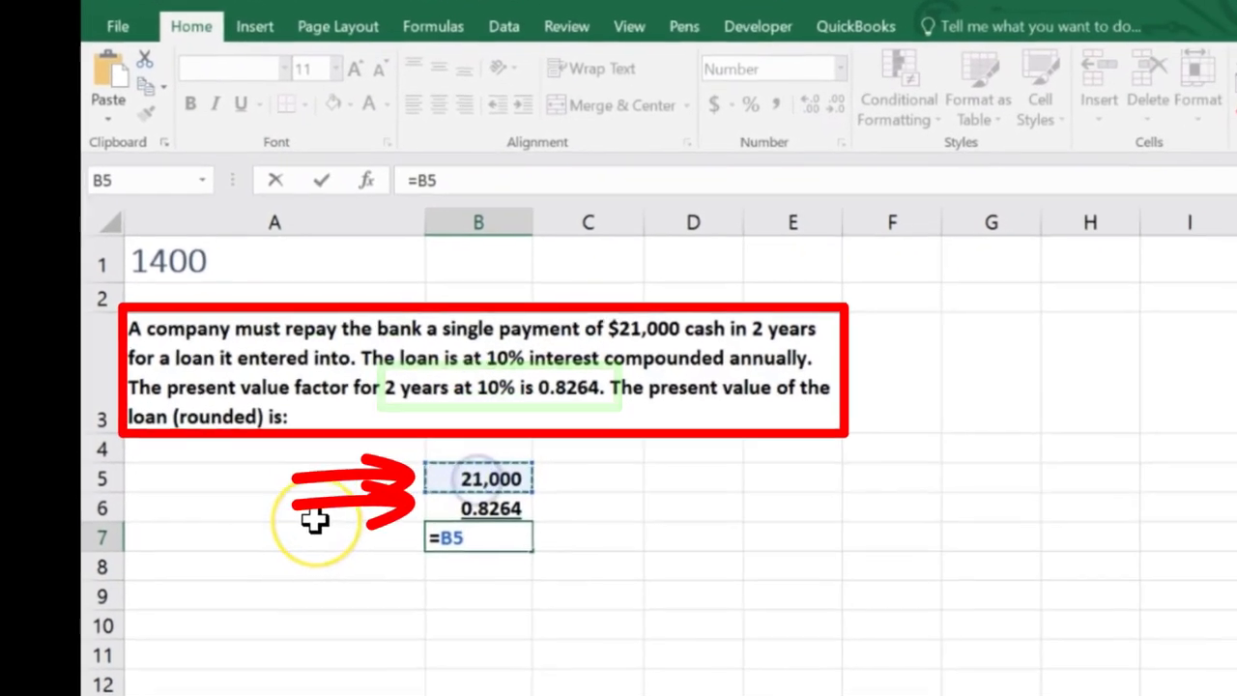
type("*")
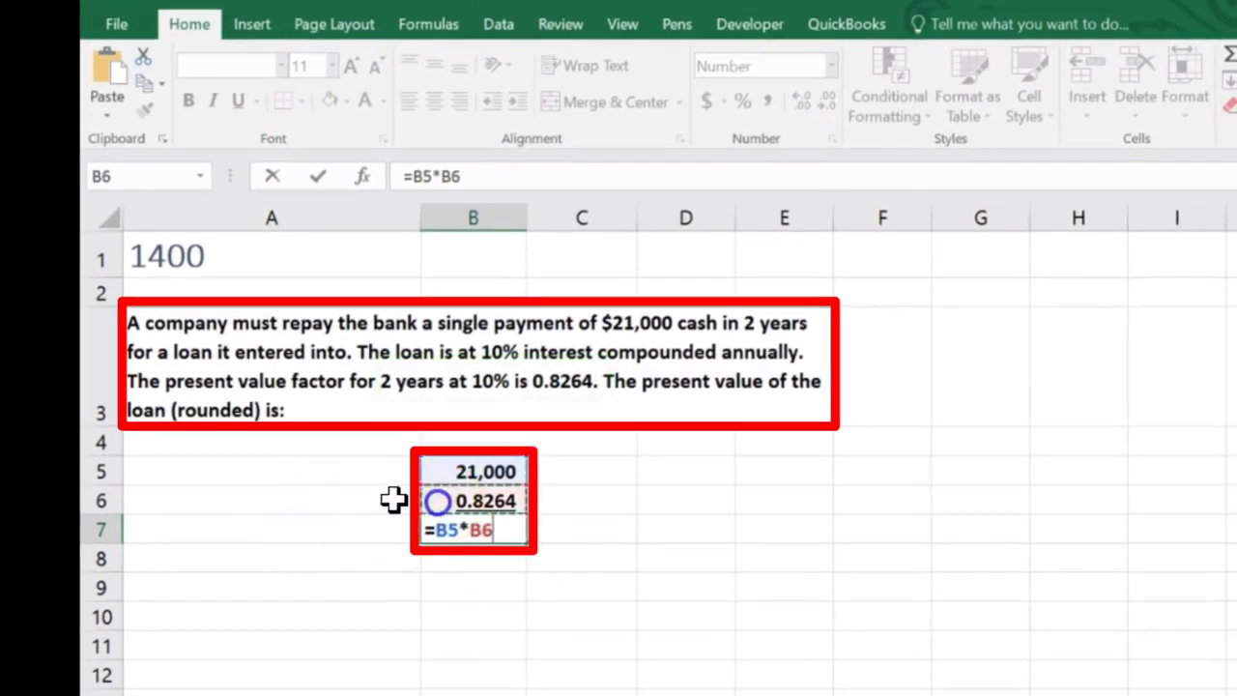
key("Return")
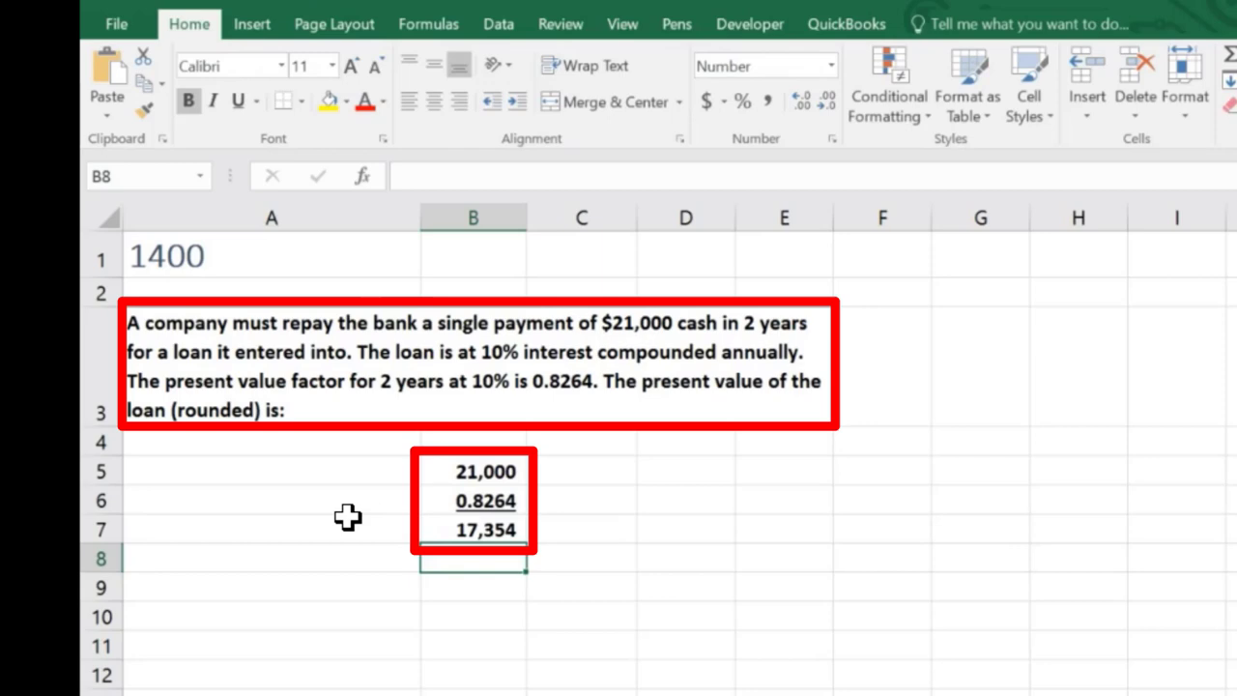
key("Up")
key("Up")
key("Up")
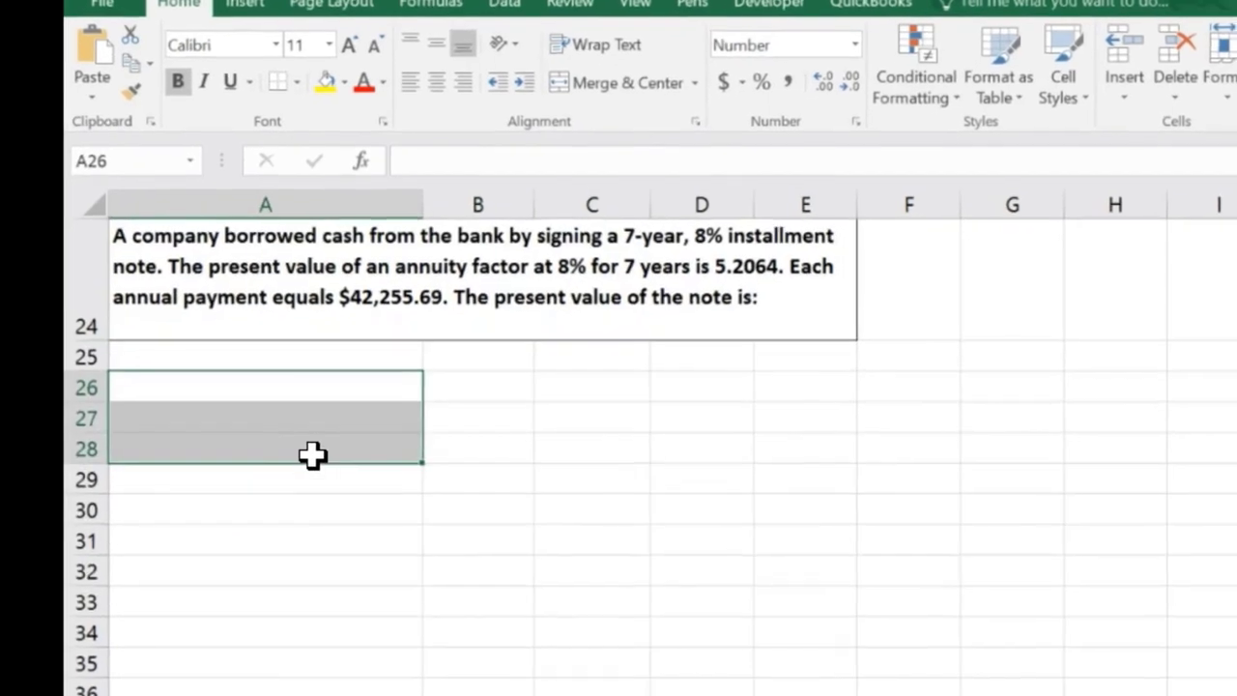
left_click(316, 500)
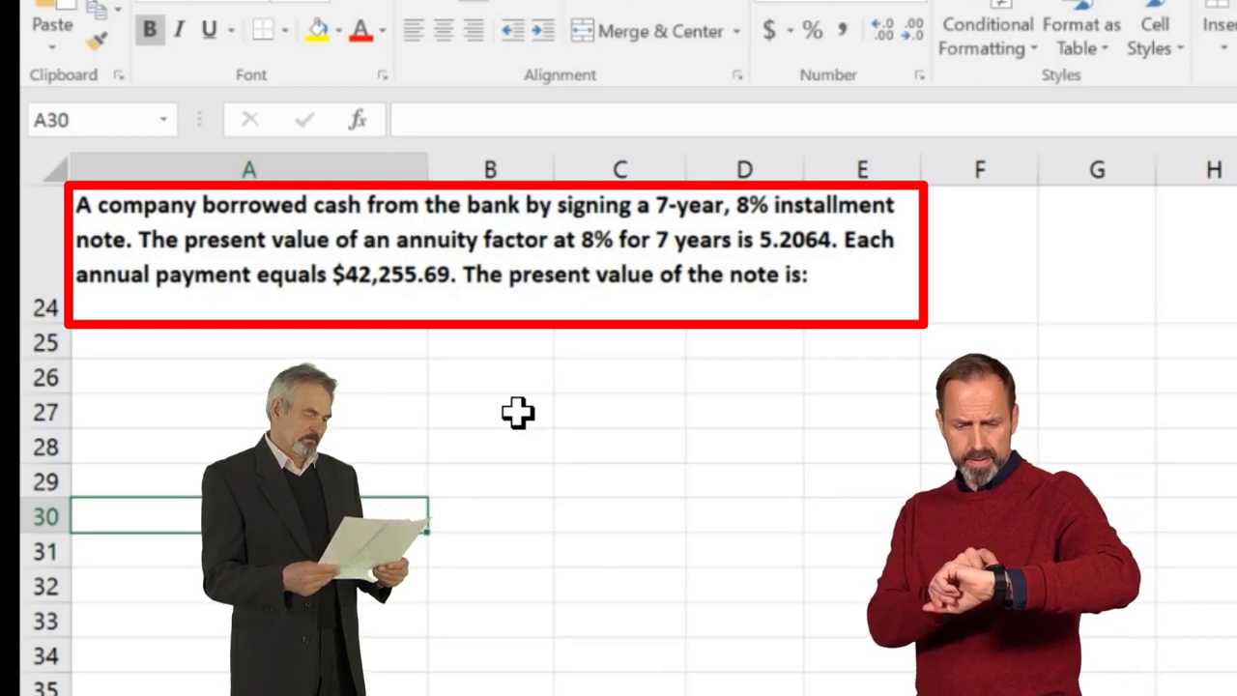
- Enter the installment note's annual payment of 42255.69 in cell B26
left_click(356, 381)
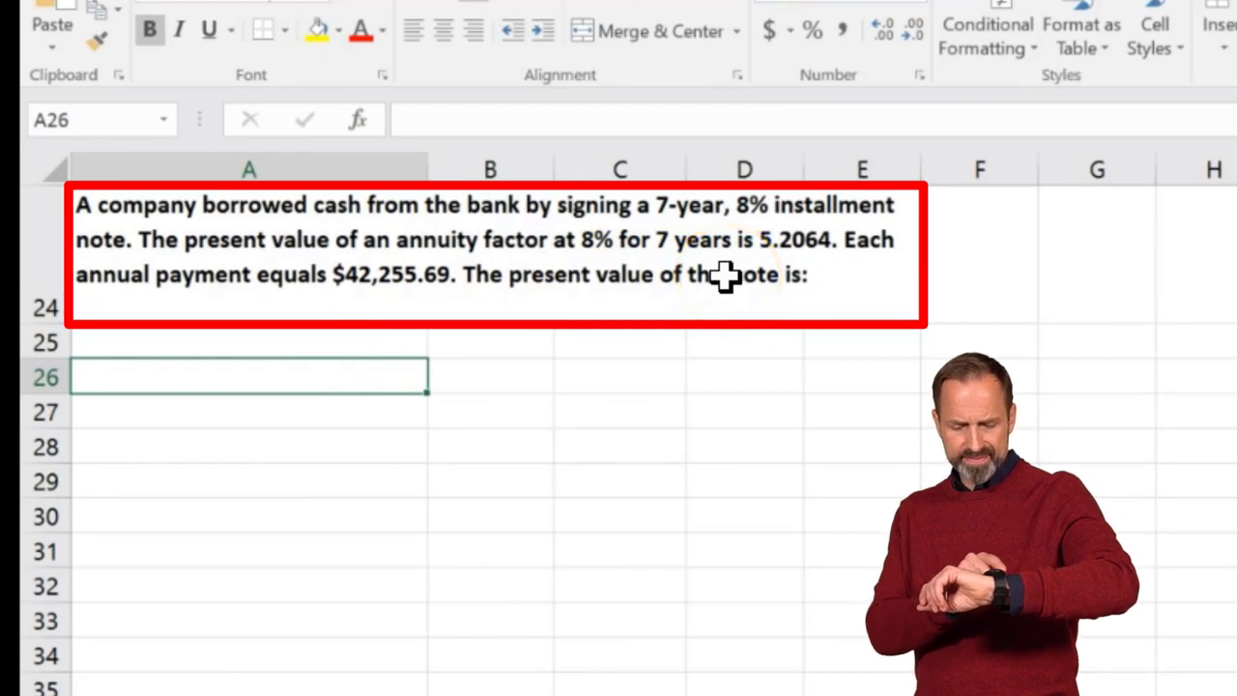
left_click(514, 386)
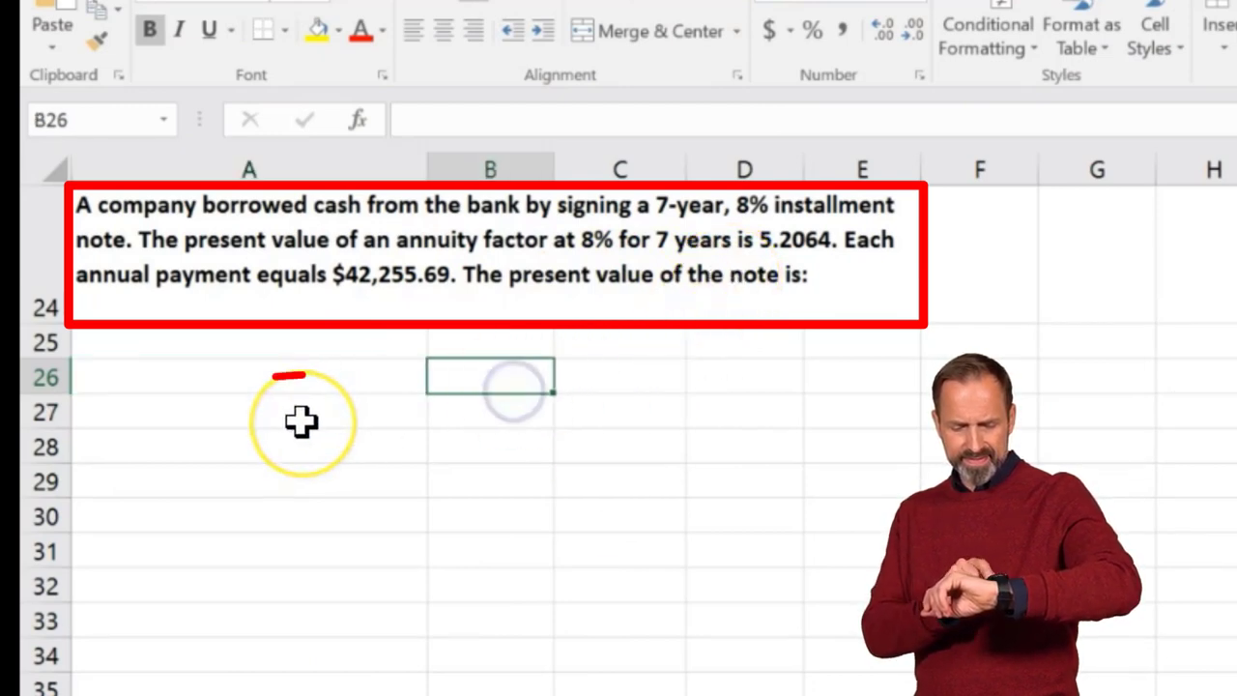
type("42255.69")
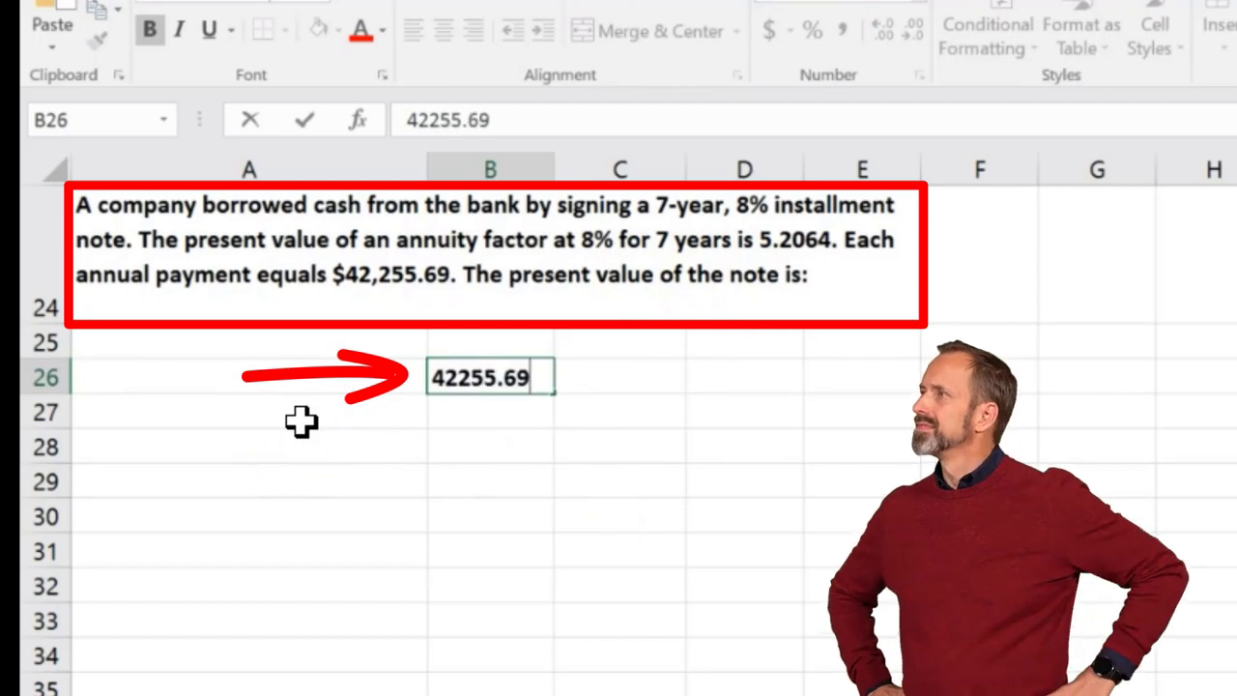
key("Return")
key("Up")
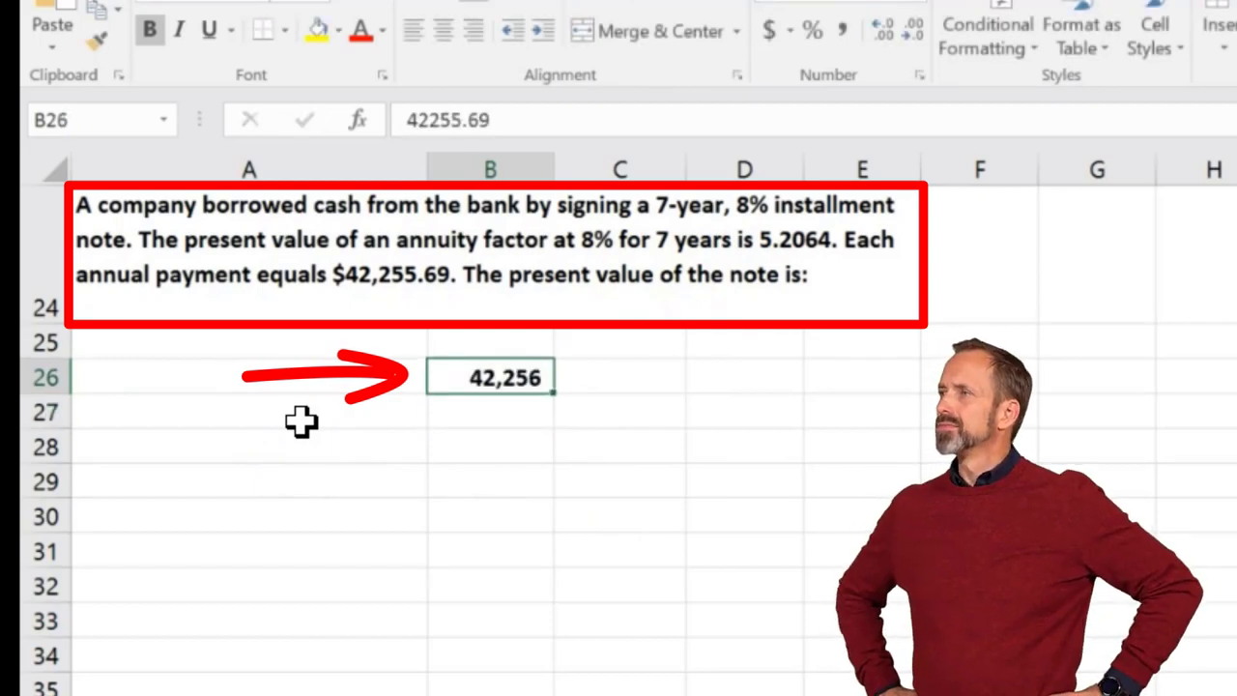
- Format cells B26 to B31 to show two decimal places
left_click_drag(512, 385, 510, 543)
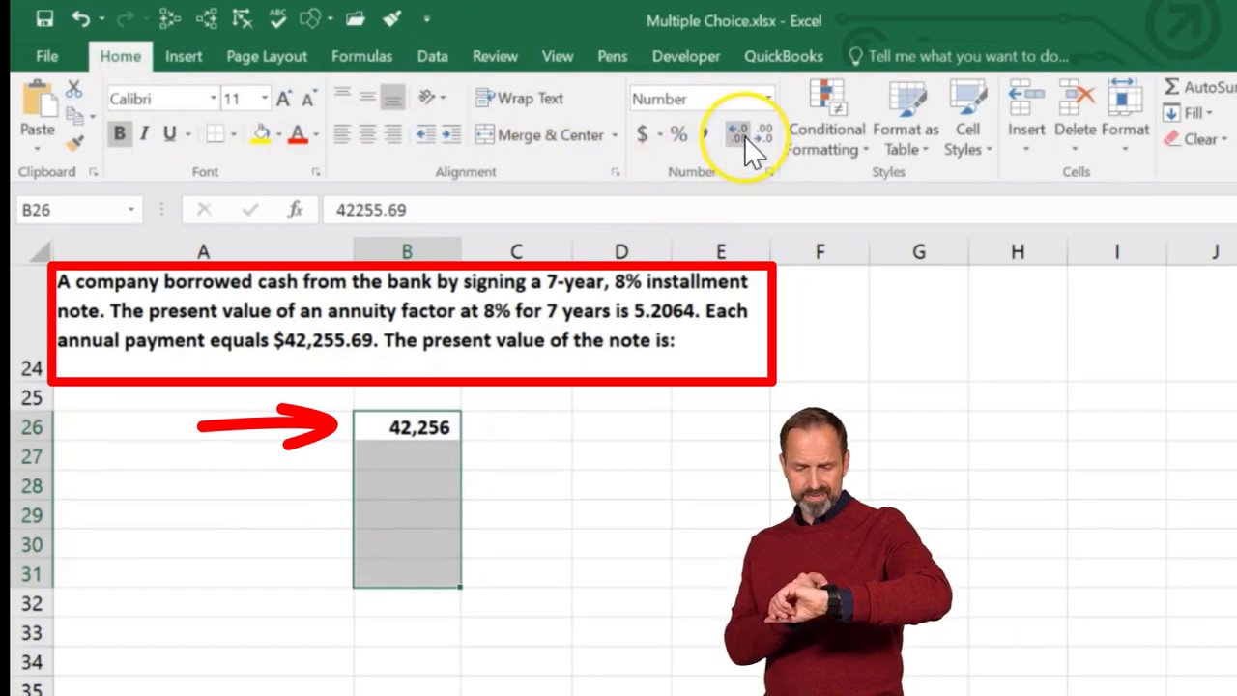
left_click(744, 136)
left_click(744, 136)
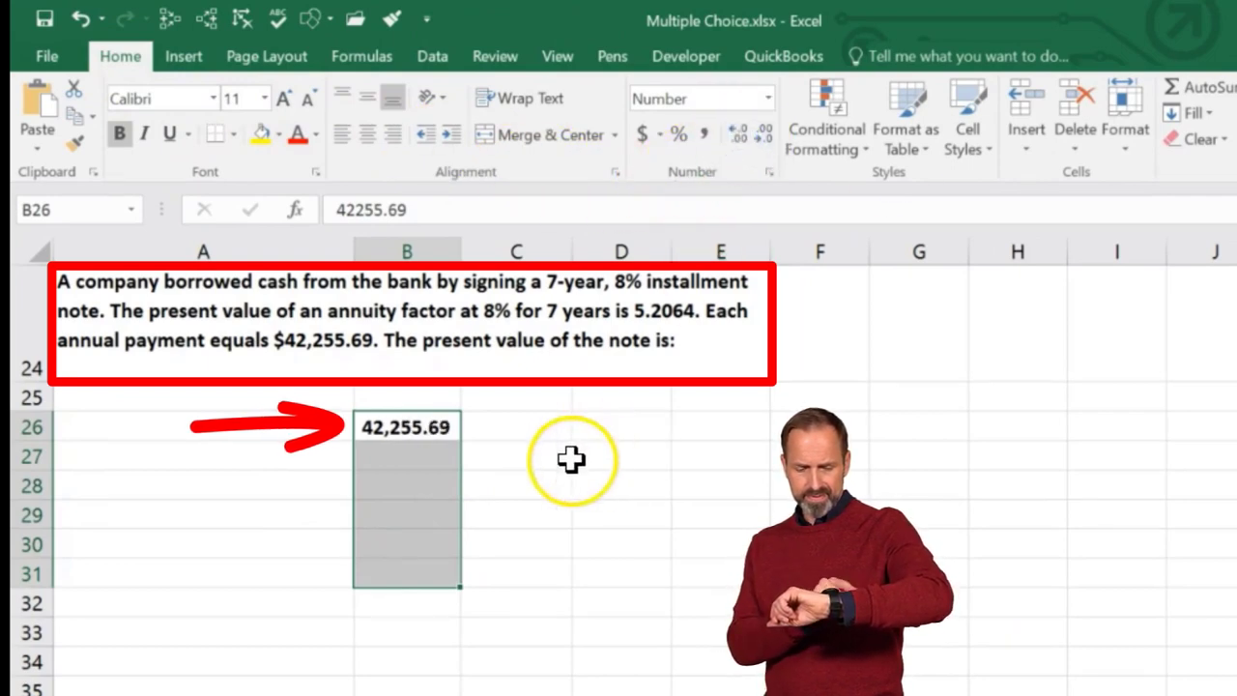
- Enter the annuity factor 5.2064 in B27, formatted with four decimal places and underlined
left_click(428, 455)
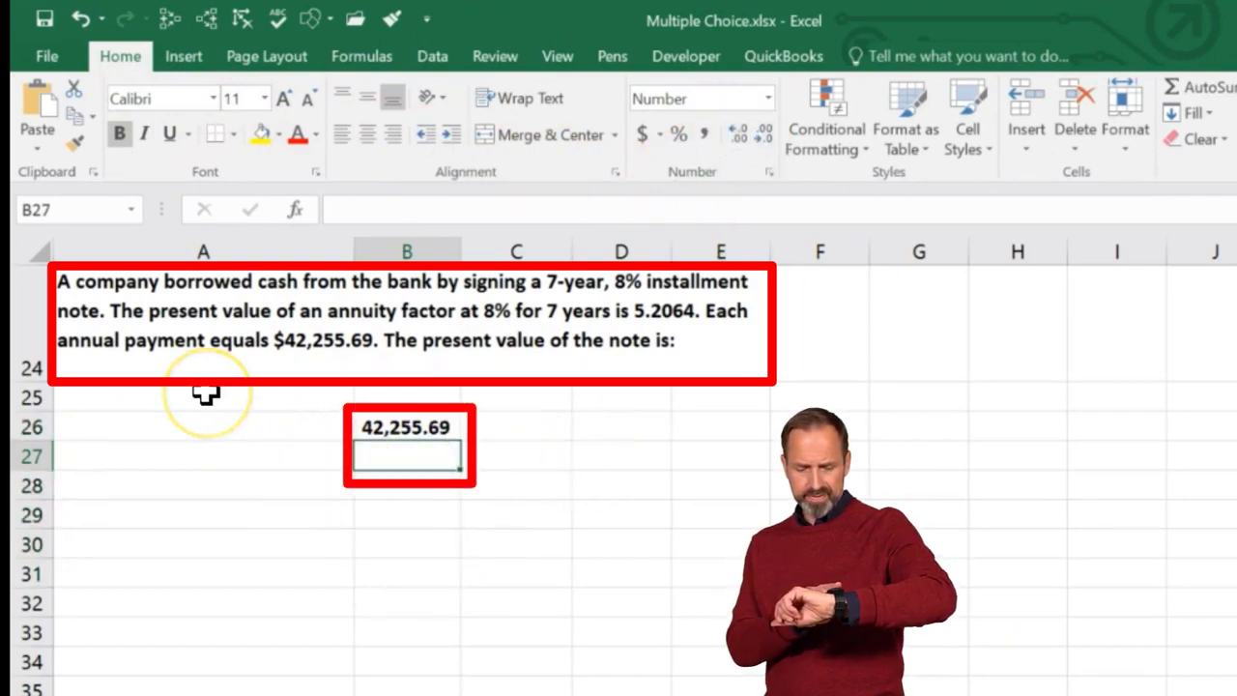
type("5.2064")
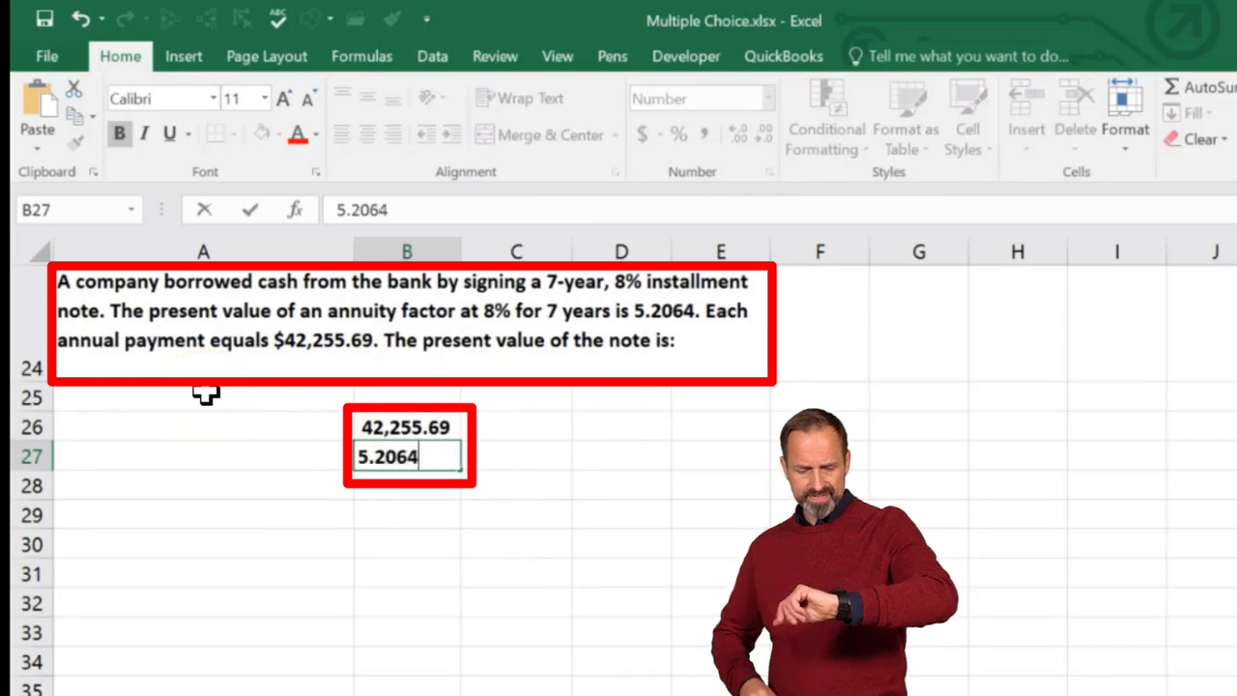
key("Return")
key("Up")
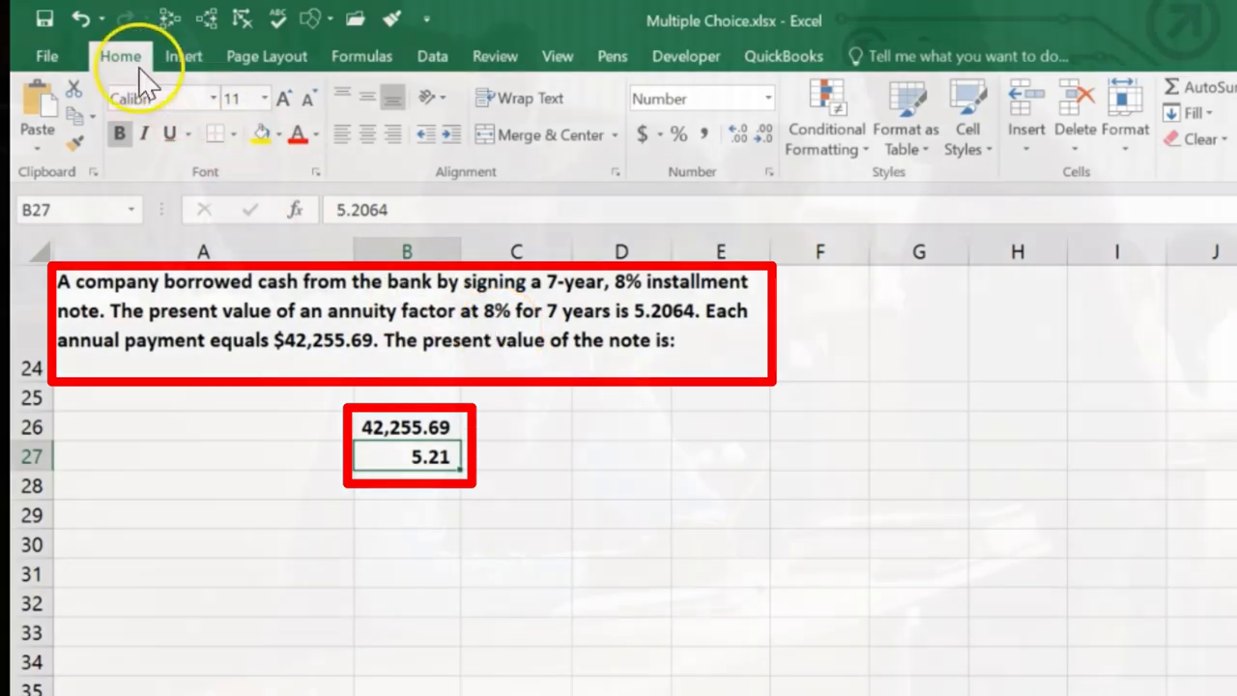
left_click(738, 136)
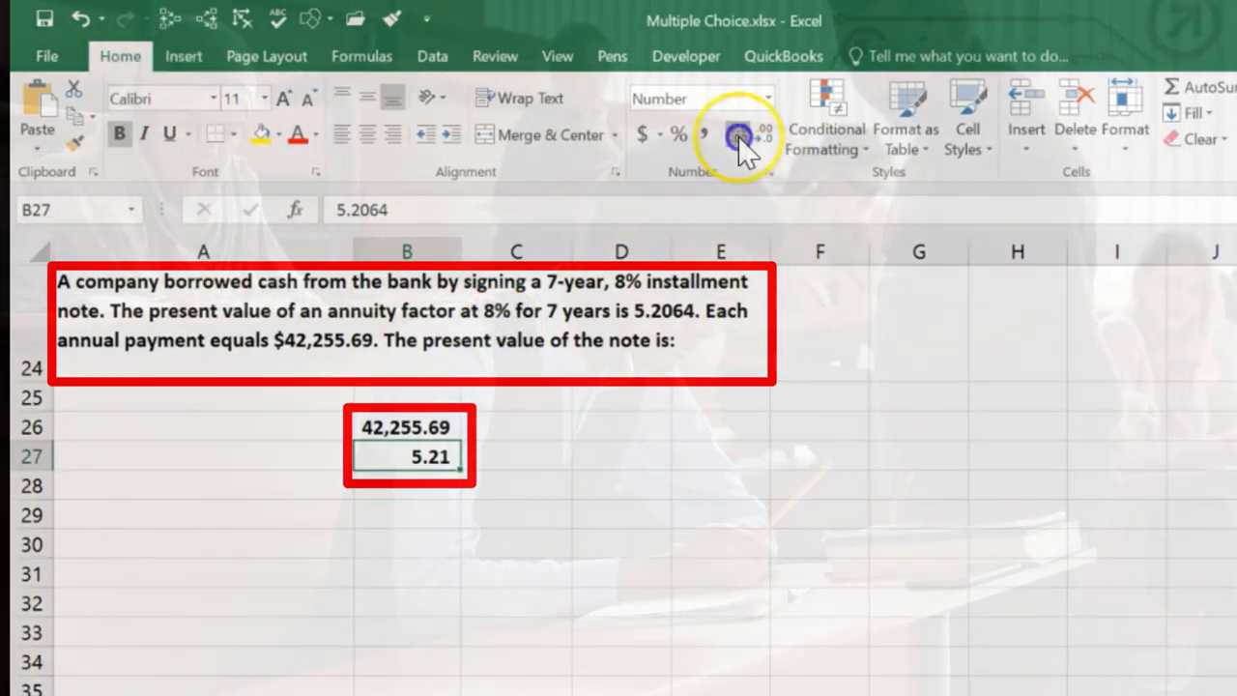
left_click(738, 136)
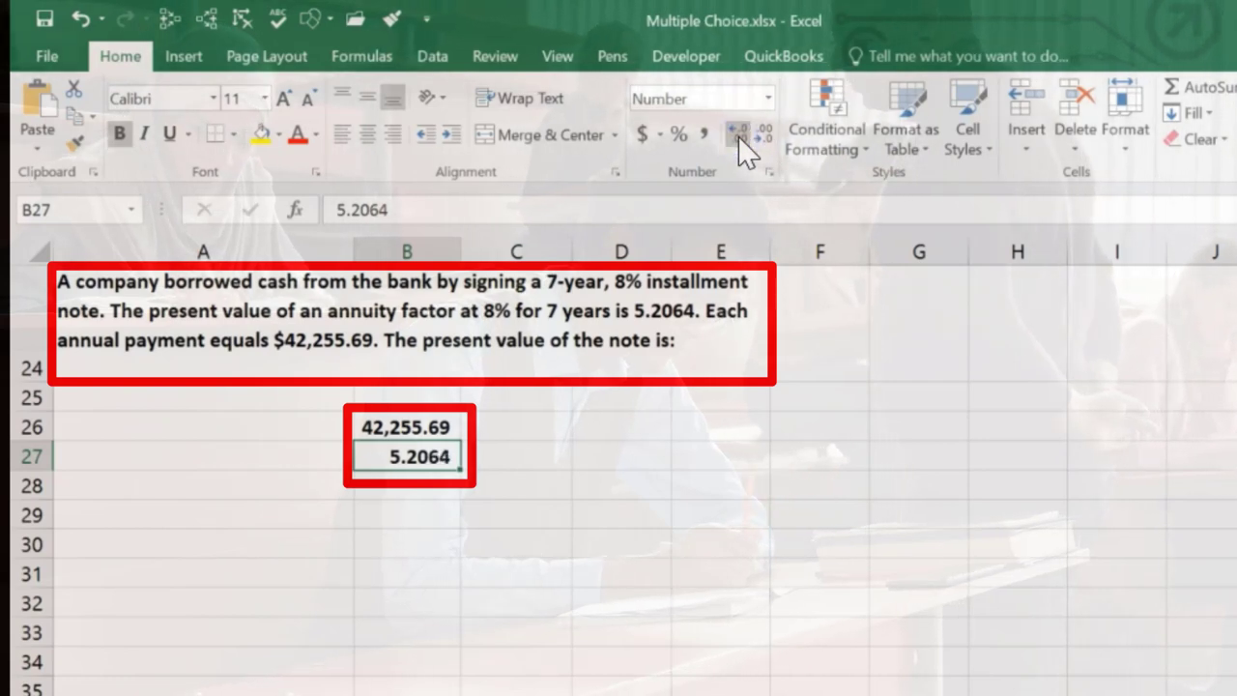
left_click(172, 134)
- Calculate the note's present value in B28 with =B26*B27 and widen column B to fit the result
left_click(392, 491)
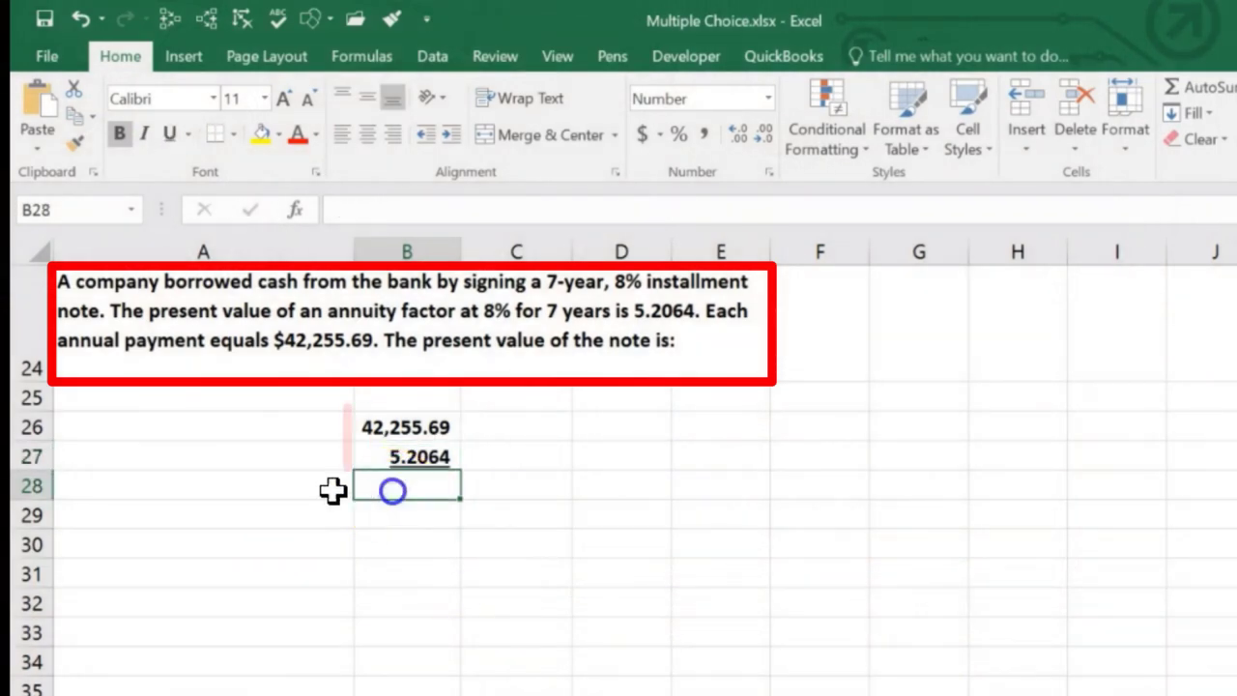
type("=")
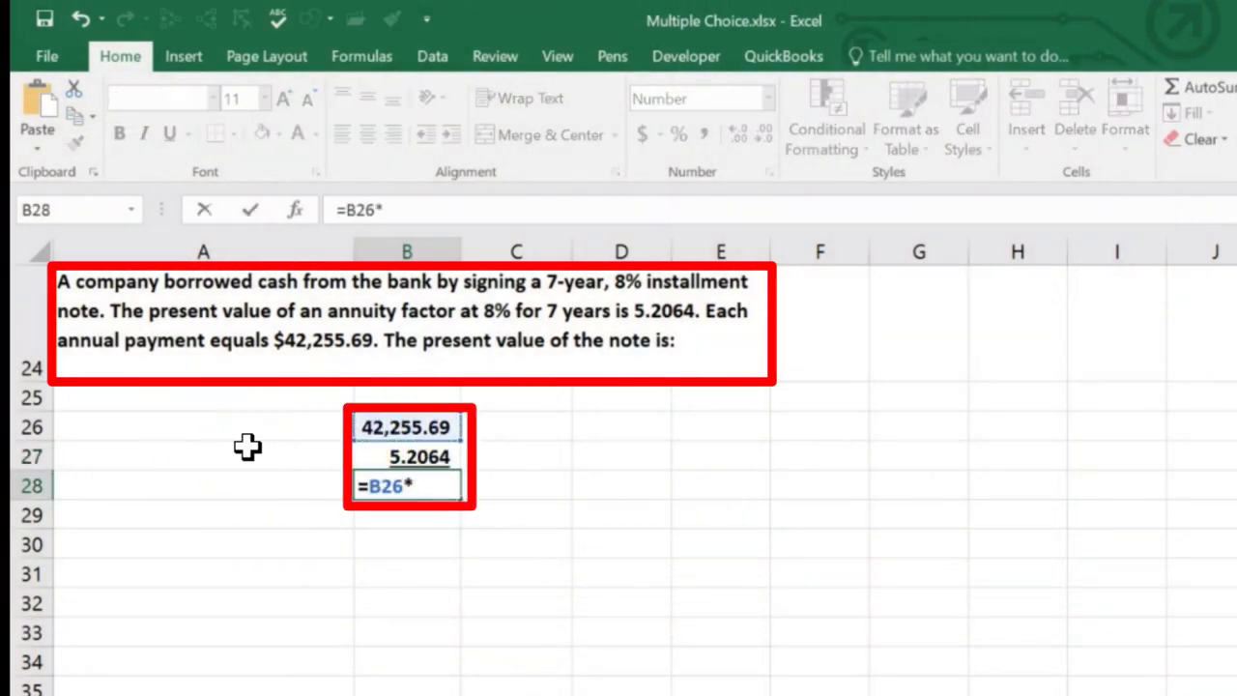
key("Return")
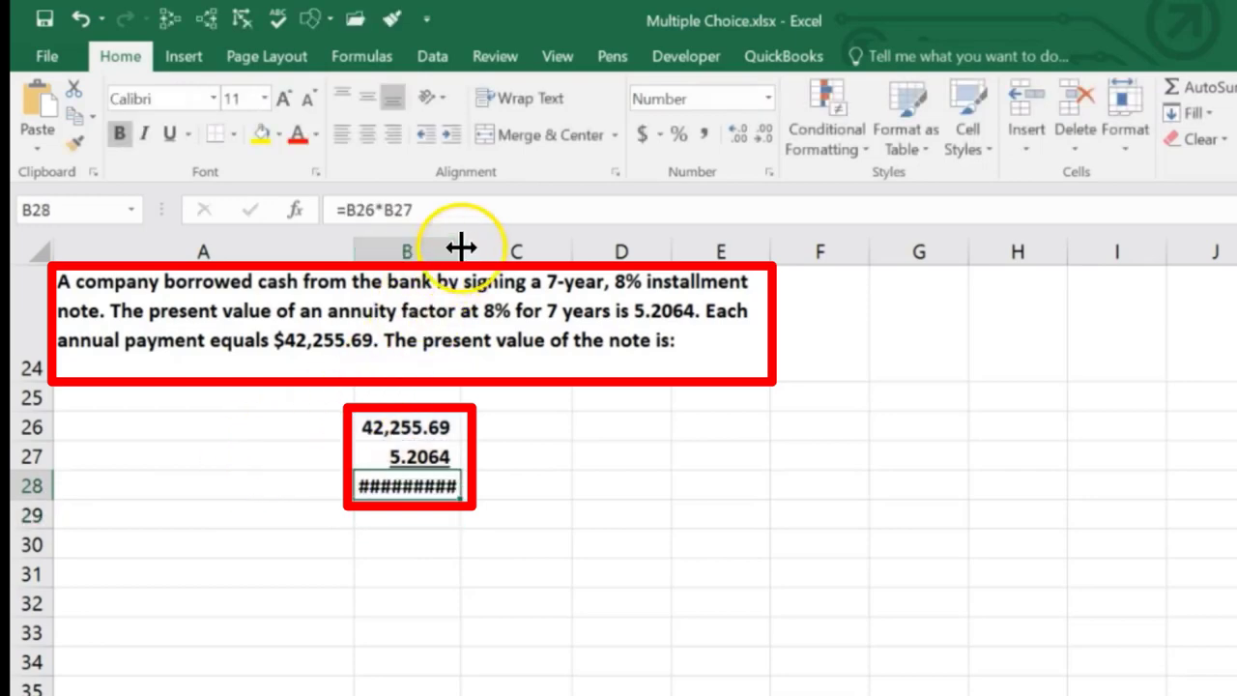
left_click_drag(461, 247, 470, 251)
left_click(451, 570)
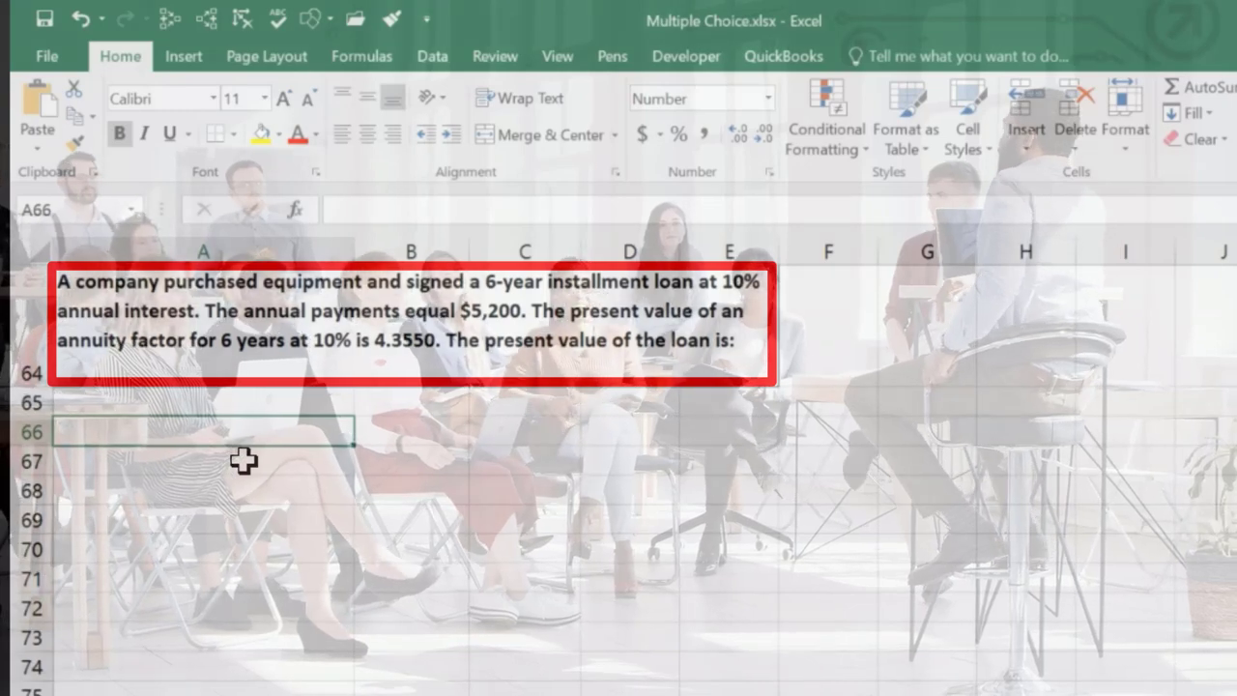
- Enter the equipment loan's annual payment of 5200 in B66 and the annuity factor 4.355 in B67
key("Right")
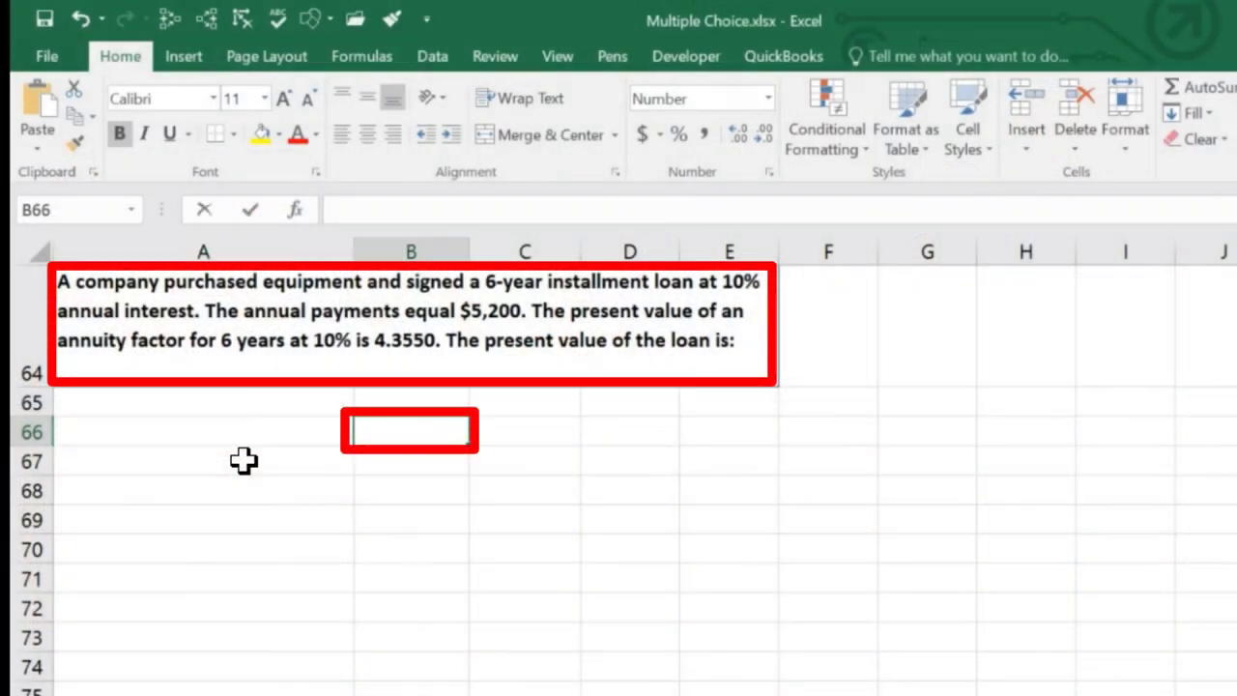
type("52")
key("Up")
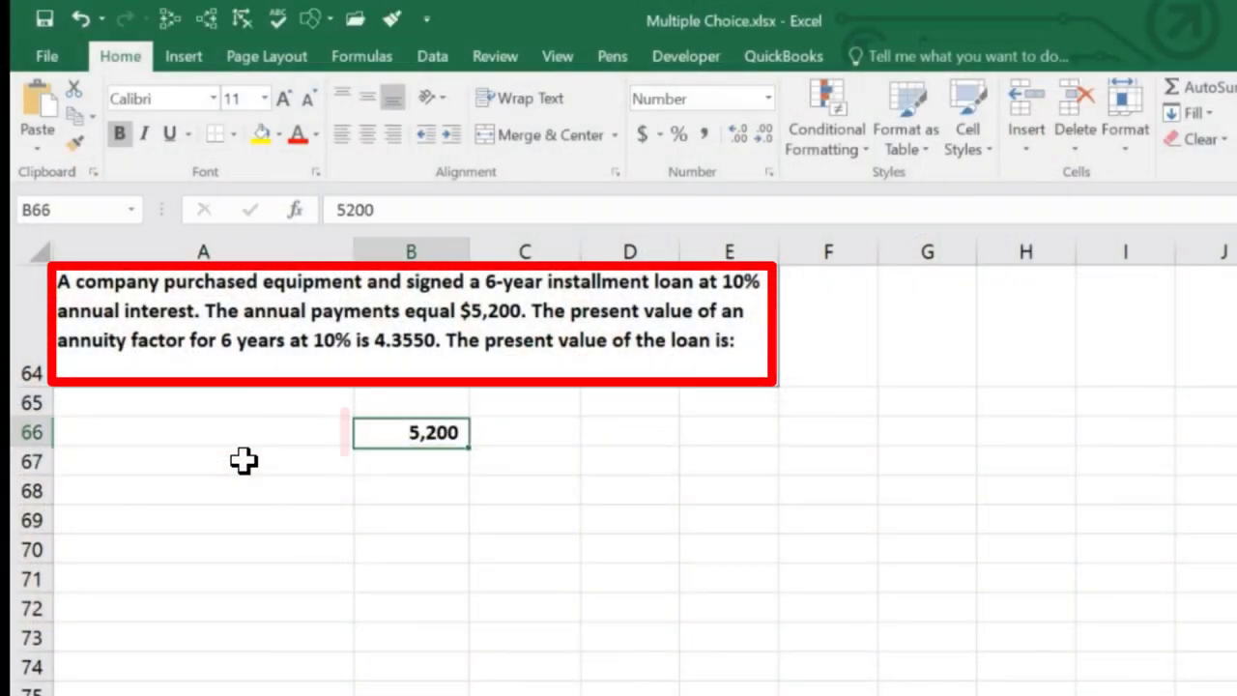
key("Down")
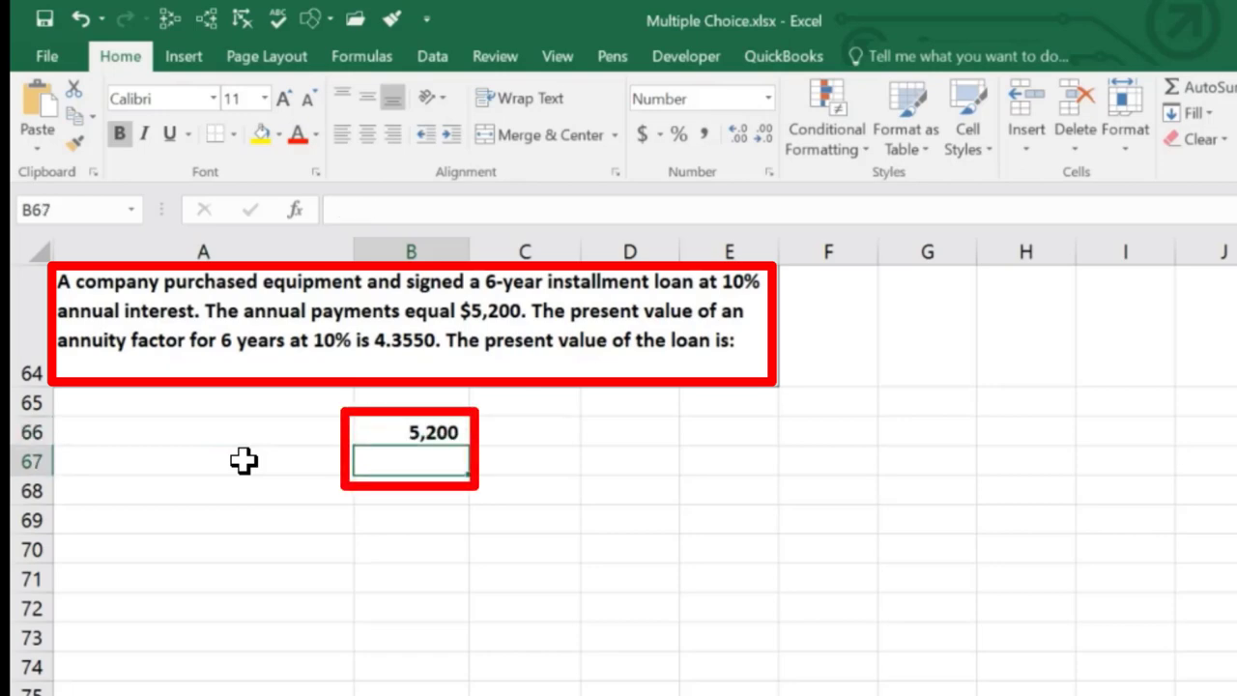
type("4")
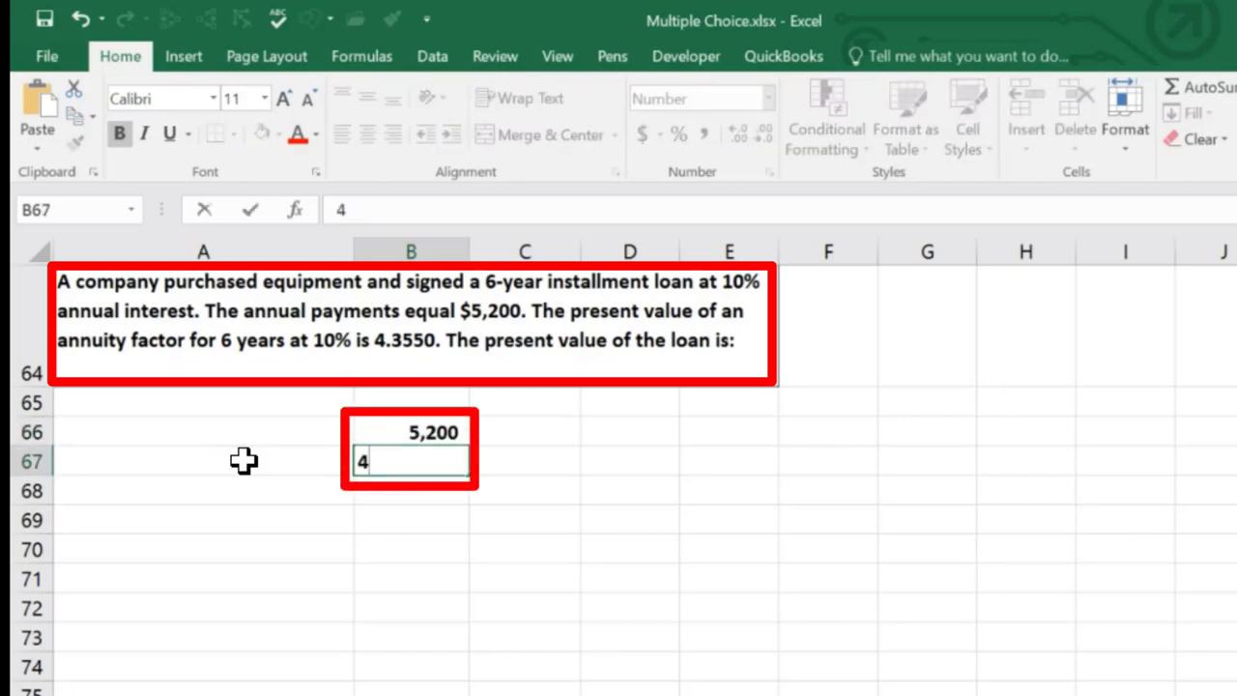
type(".35")
key("Return")
key("Up")
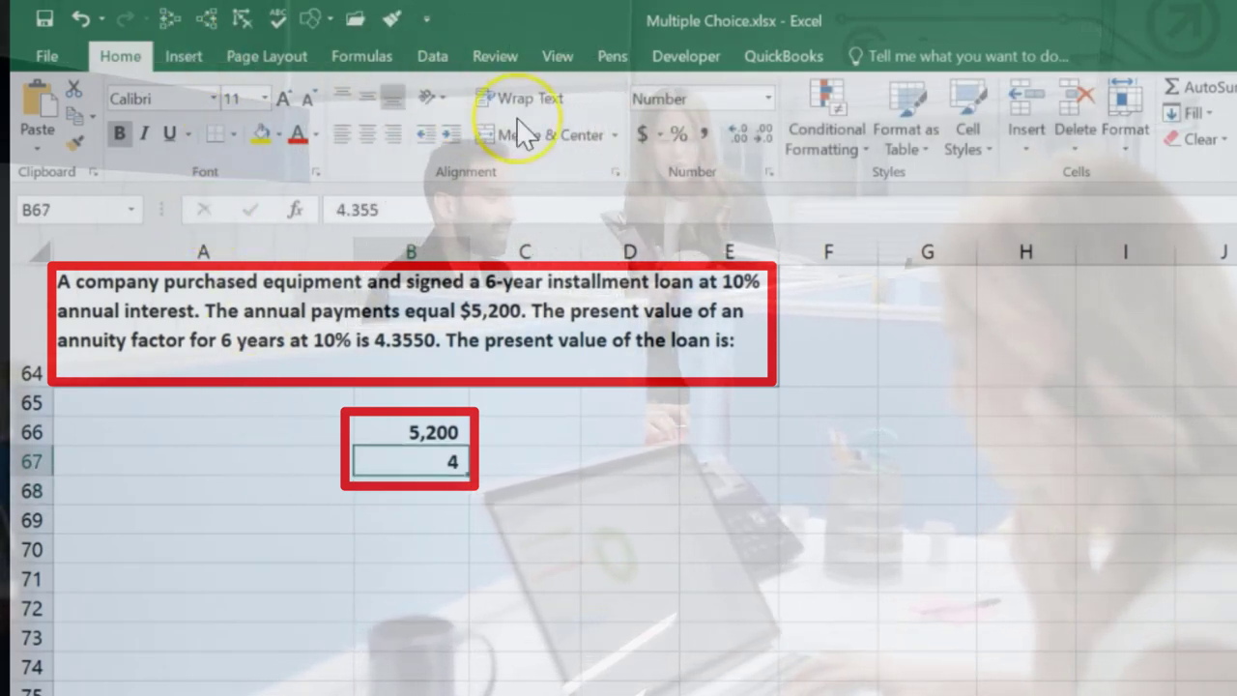
- Format the annuity factor in B67 to show four decimal places and underline it
left_click(739, 135)
left_click(738, 135)
left_click(739, 135)
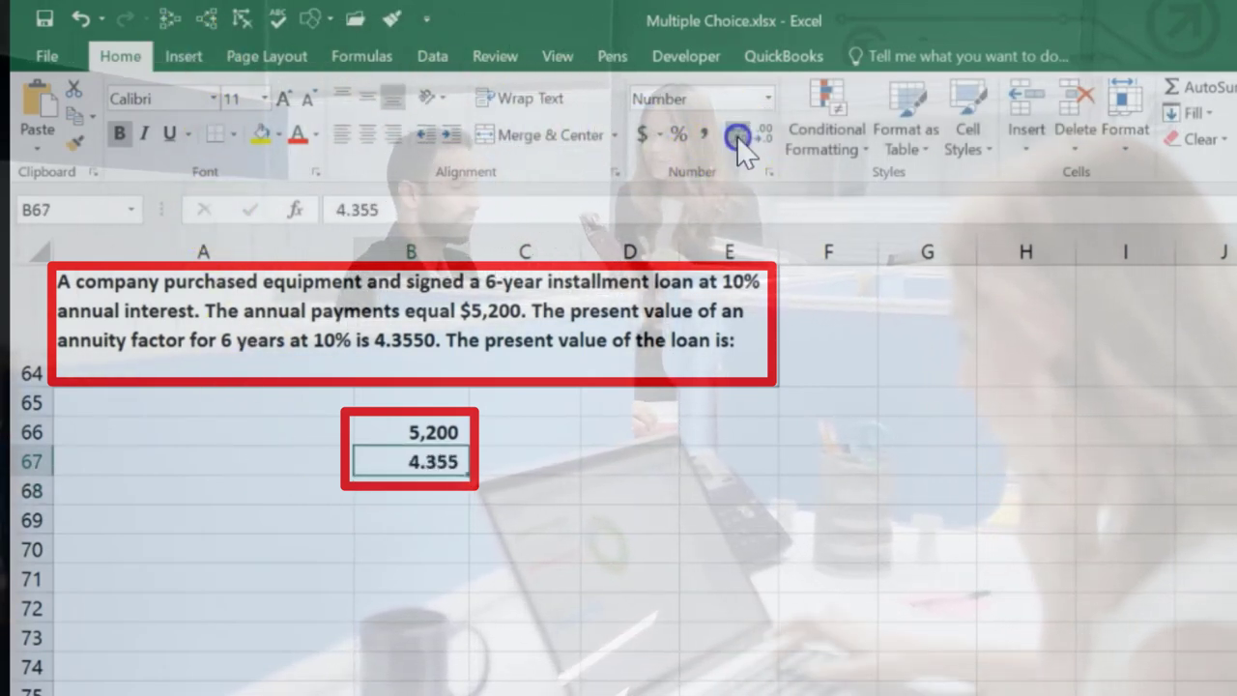
left_click(739, 135)
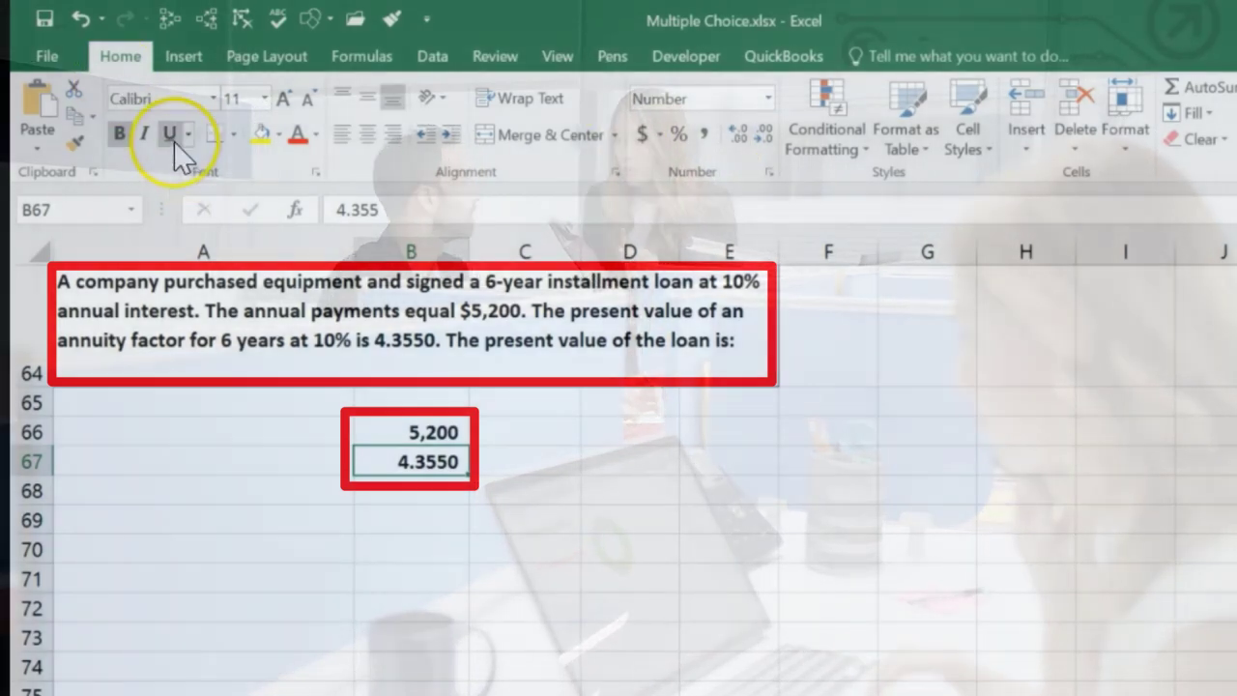
left_click(169, 135)
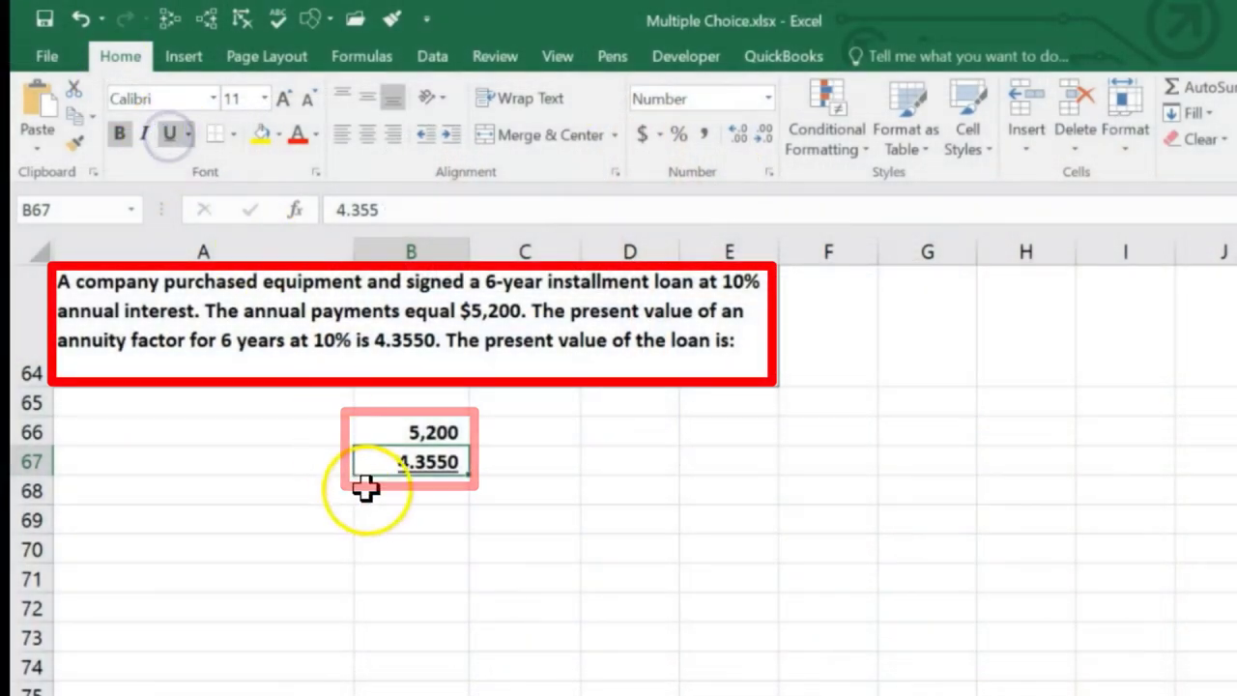
- Calculate the equipment loan's present value in B68 with the formula =B66*B67
left_click(365, 491)
type("=")
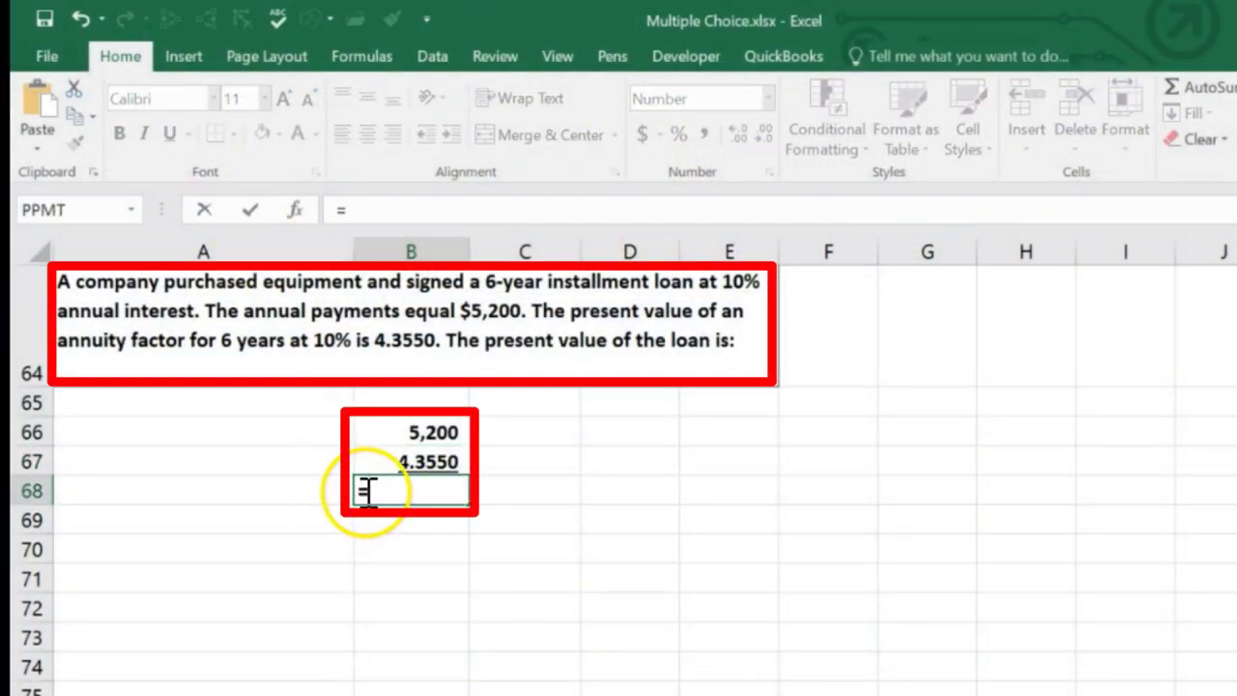
left_click(434, 427)
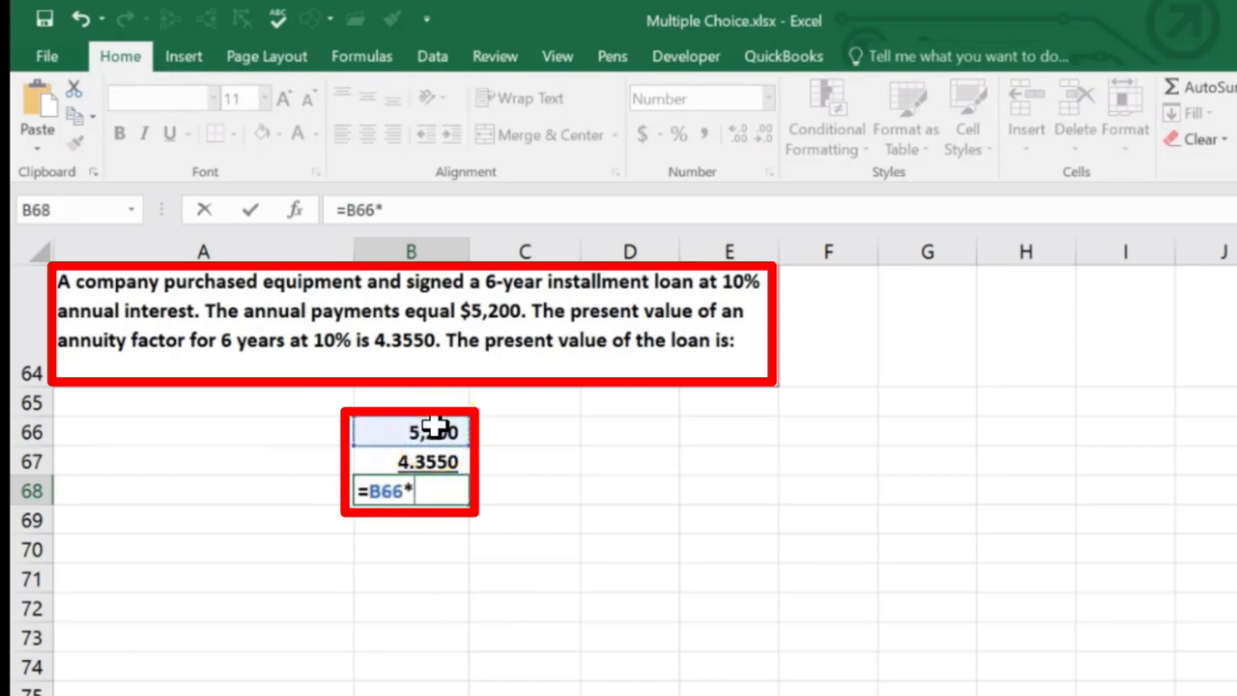
left_click(421, 453)
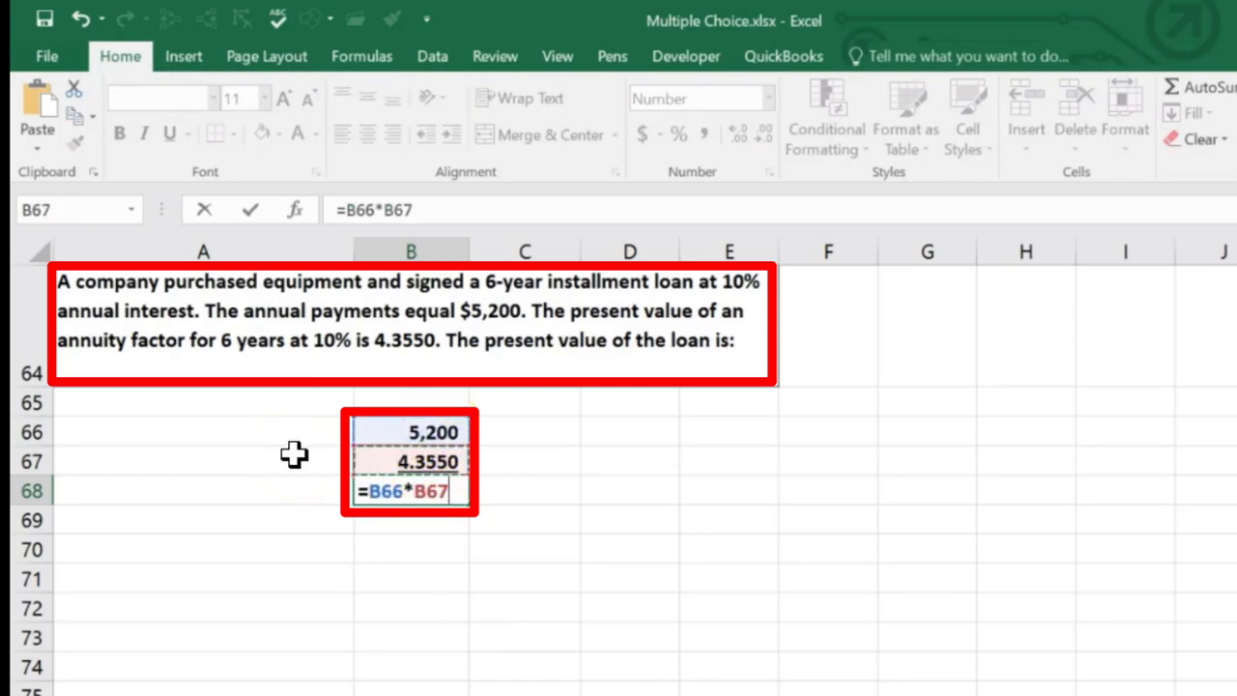
key("Return")
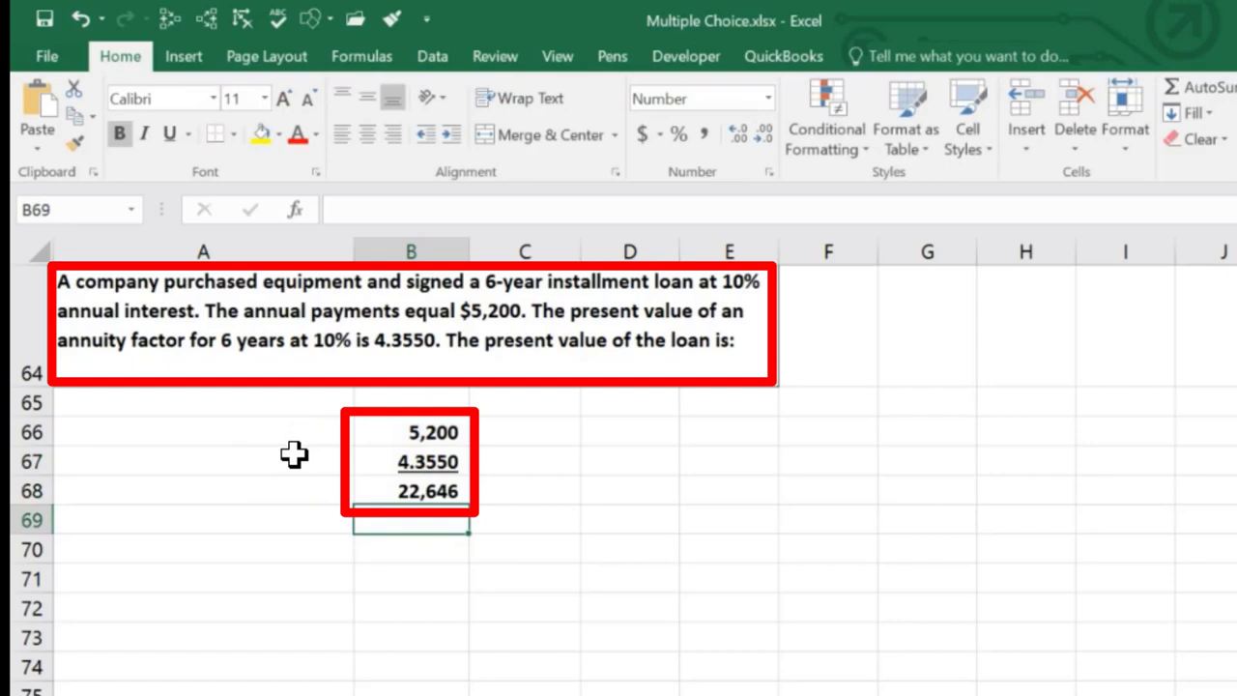
key("Up")
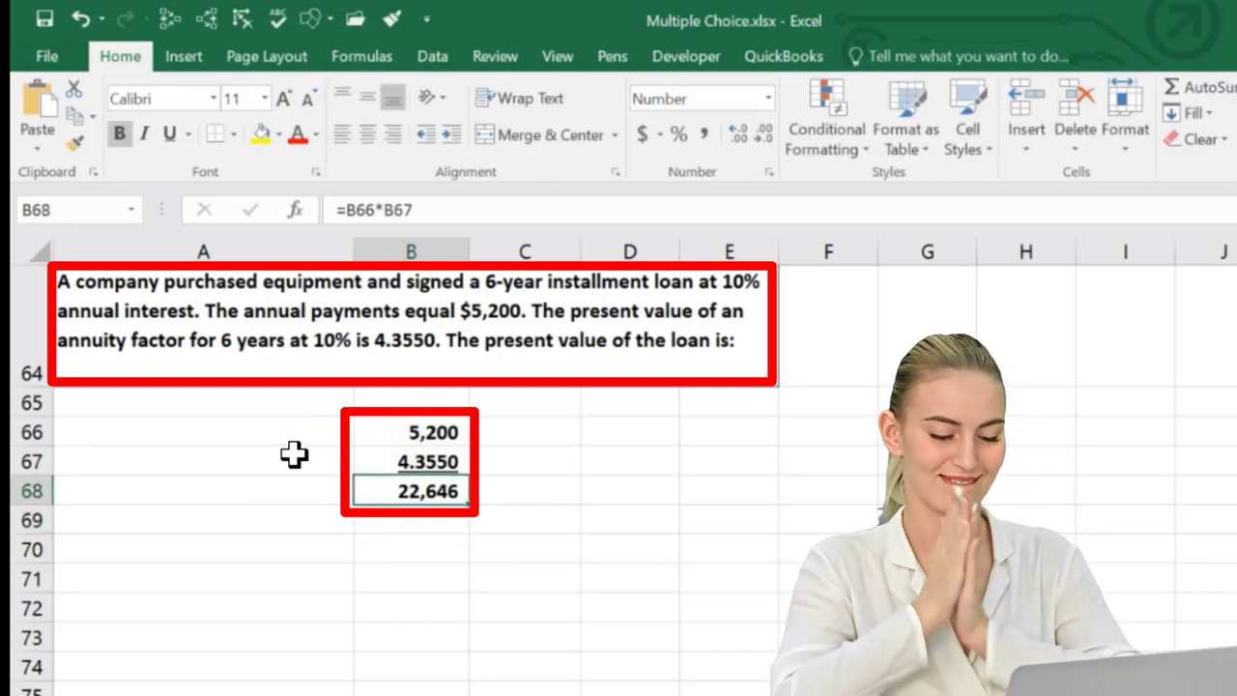
- Enter the annual payment of 5200 in D66 and the number of years, 6, in D67
key("Right")
key("Up")
key("Up")
key("Right")
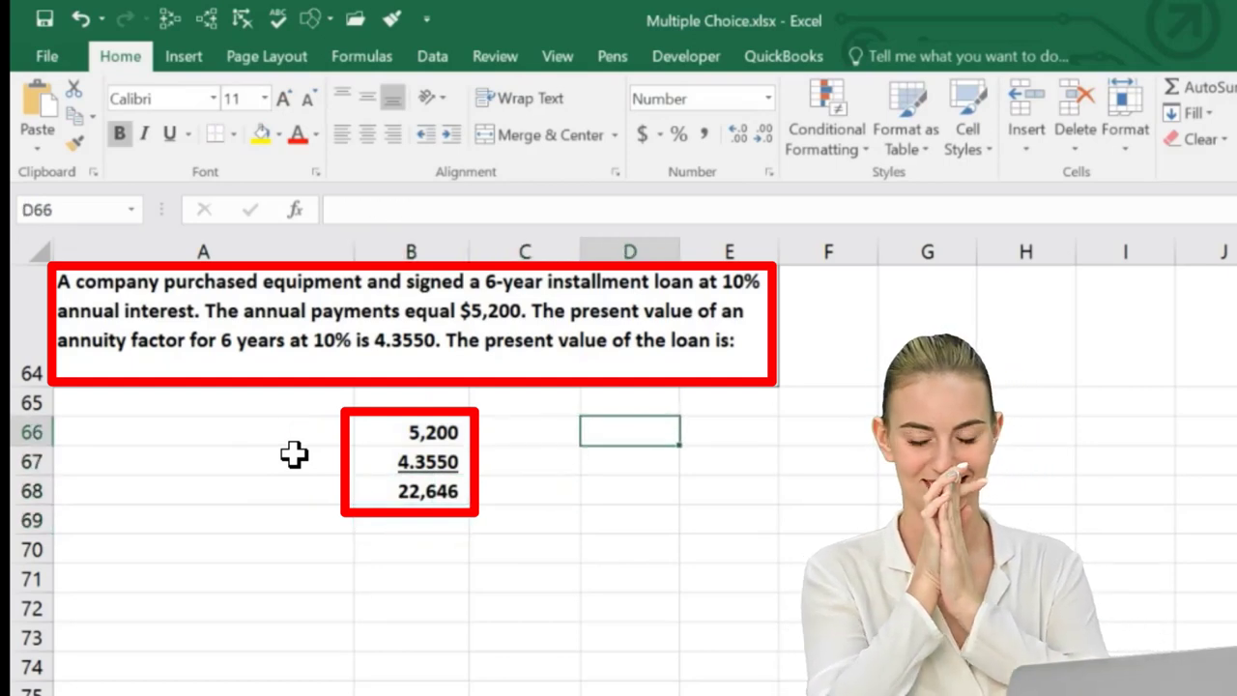
type("5,200")
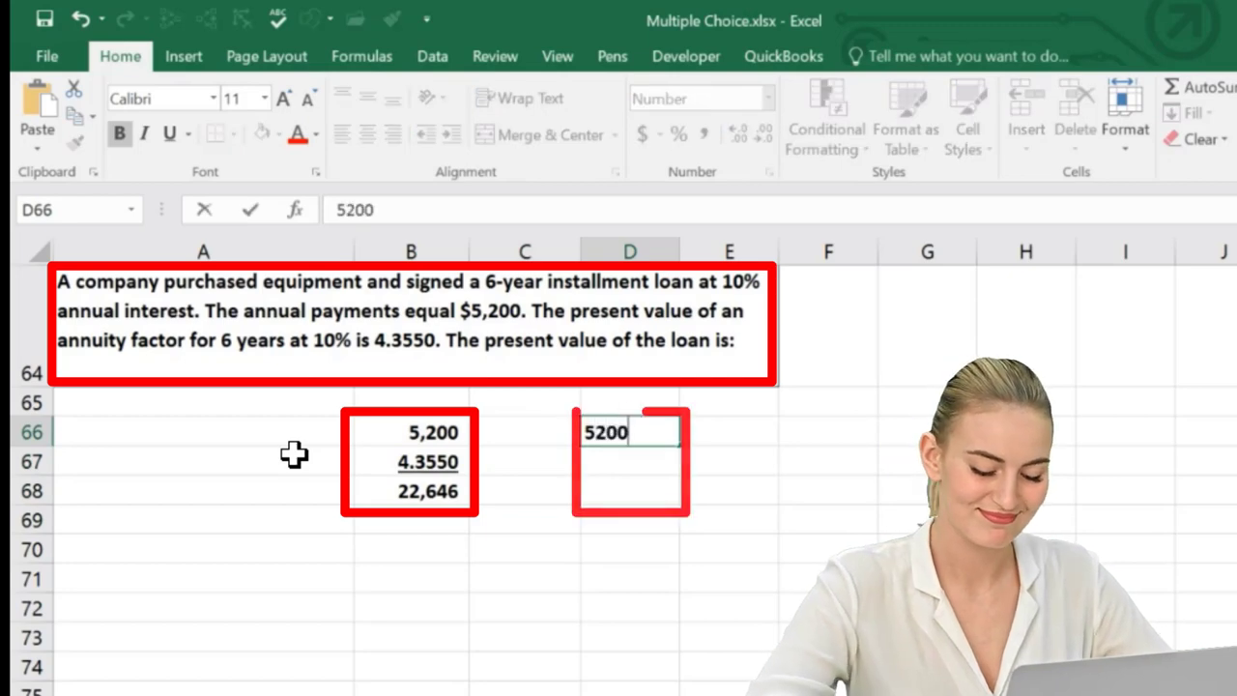
key("Return")
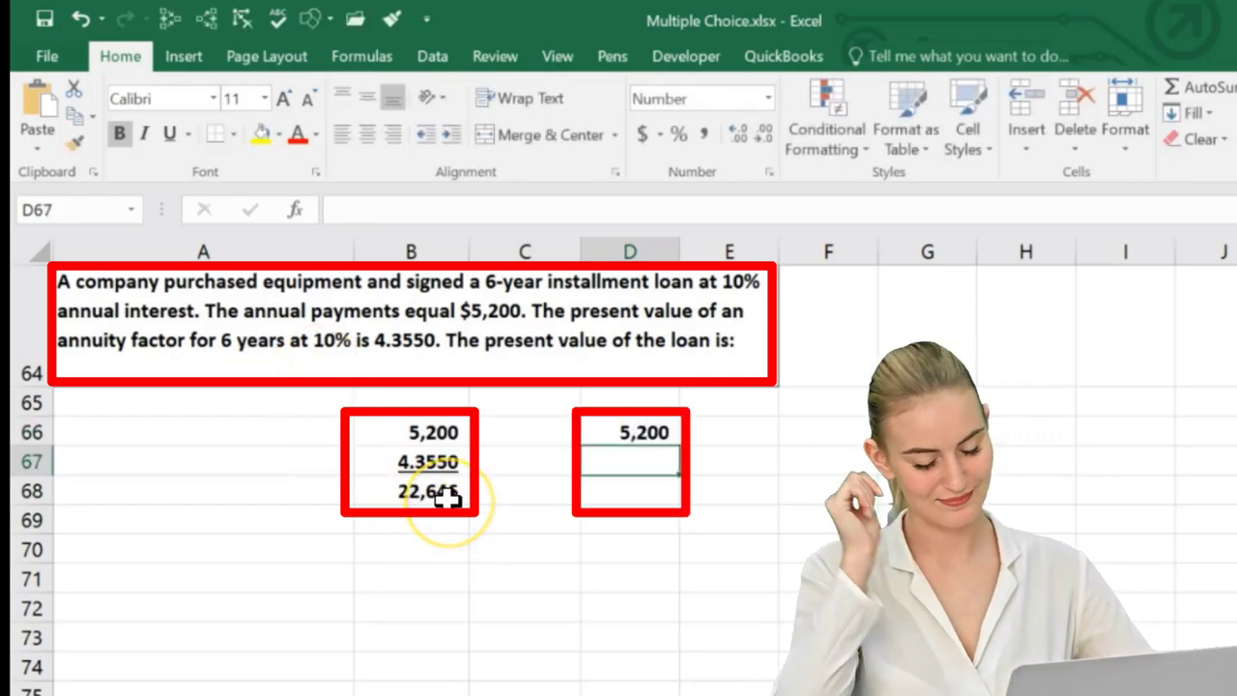
type("6")
key("Return")
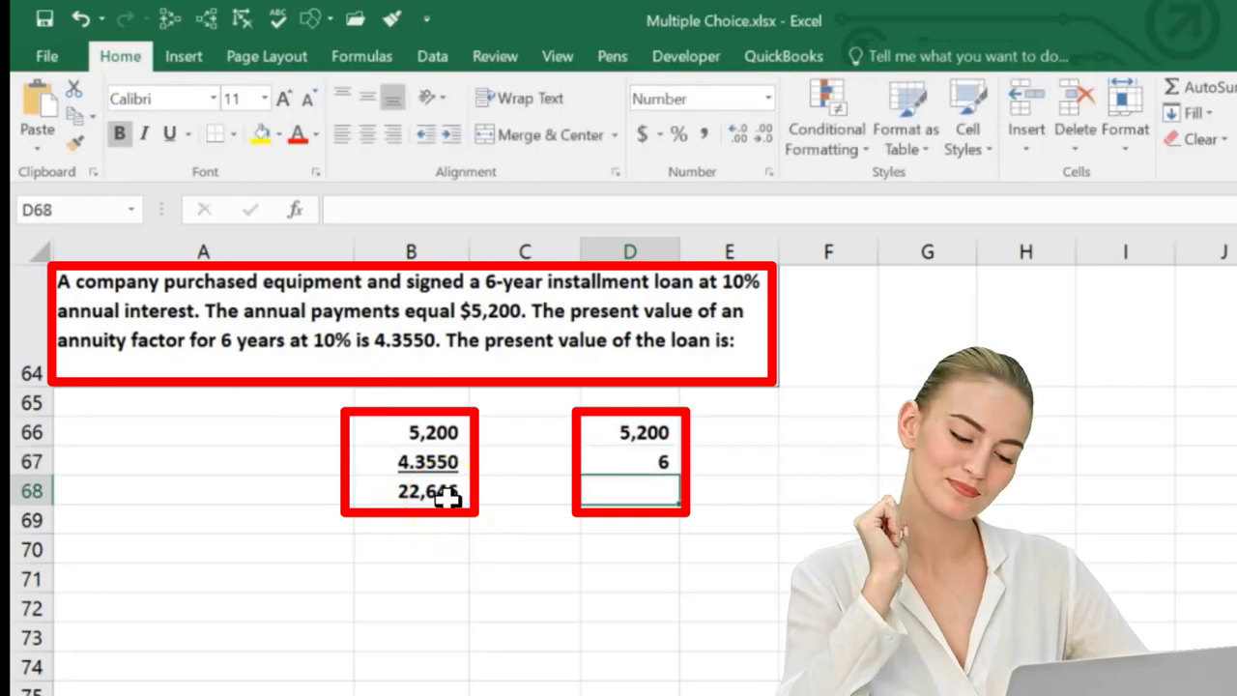
- Calculate the total of the loan payments in D68 with the formula =D66*D67
type("=")
key("Up")
key("Up")
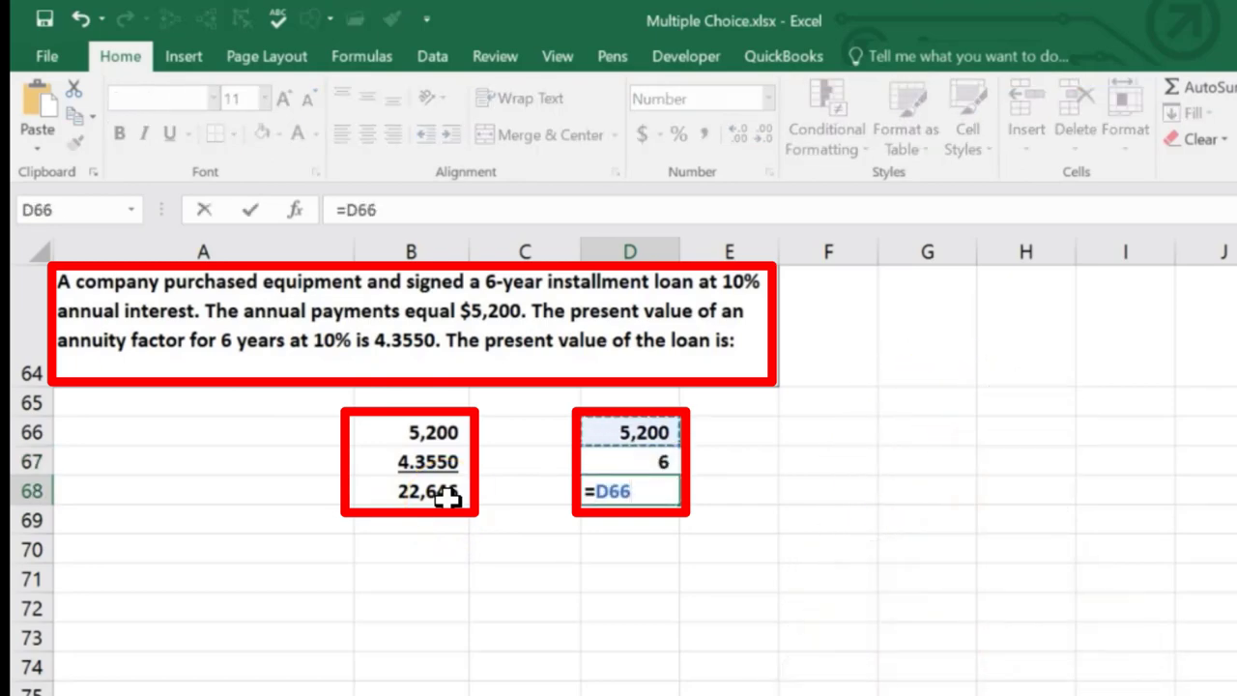
type("*")
key("Up")
key("Return")
- Underline the number of years in D67
key("Up")
key("Up")
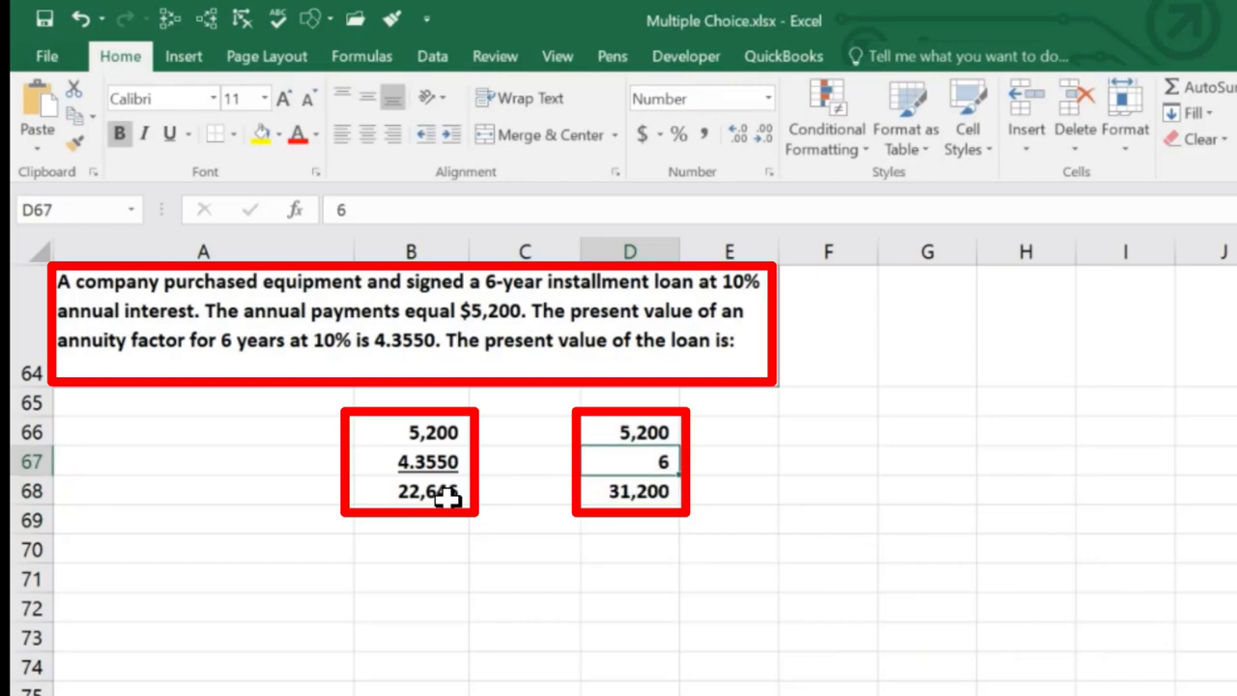
left_click(169, 132)
left_click(718, 606)
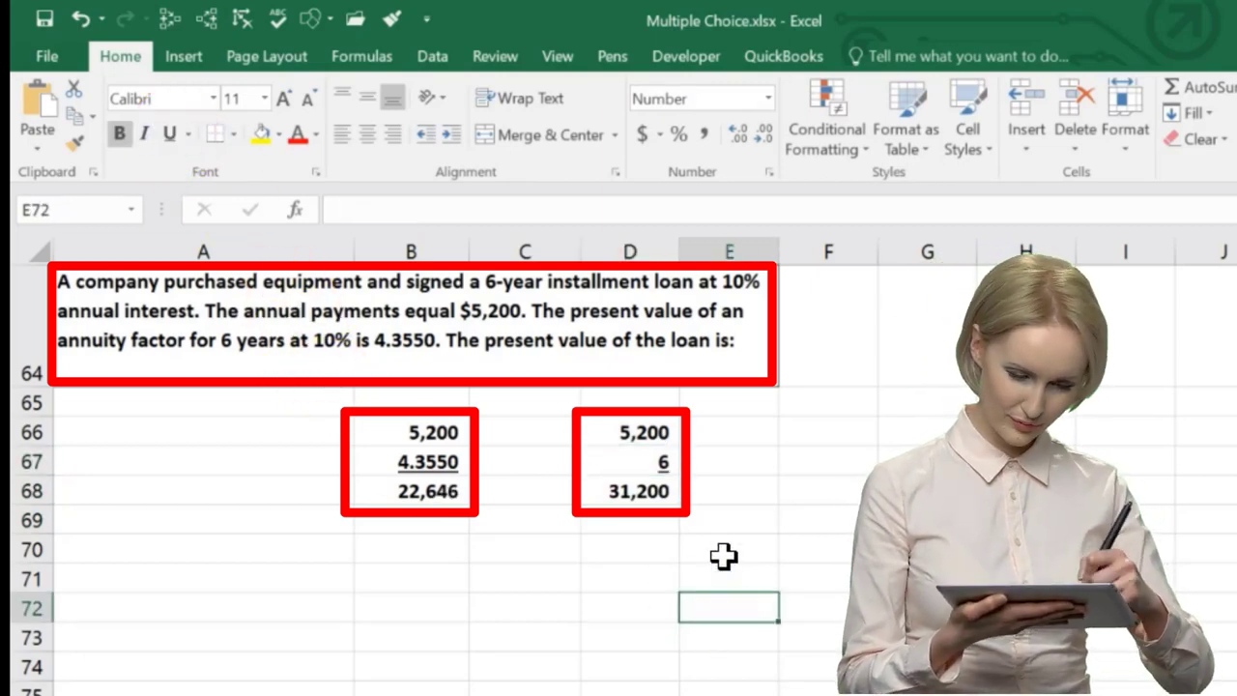
left_click(356, 472)
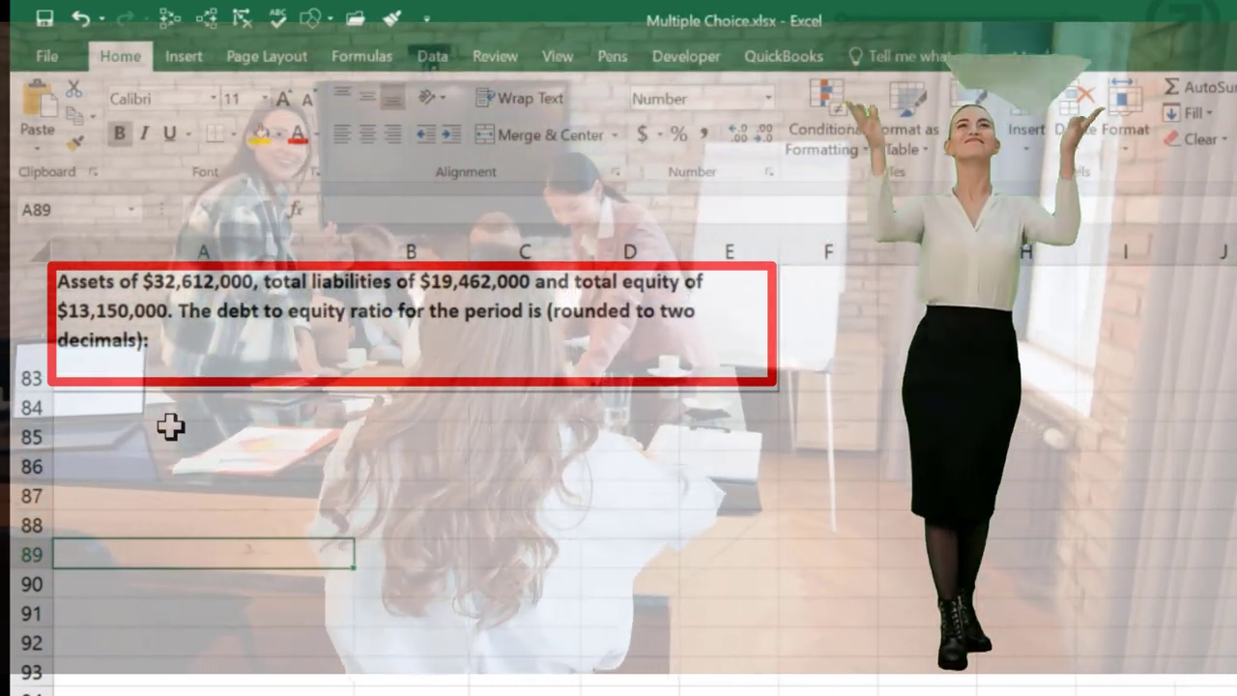
- For the debt to equity problem, enter Debt with 19,462,000 in row 85 and Equity with 13,150,000 in row 86
key("Up")
key("Up")
key("Up")
key("Up")
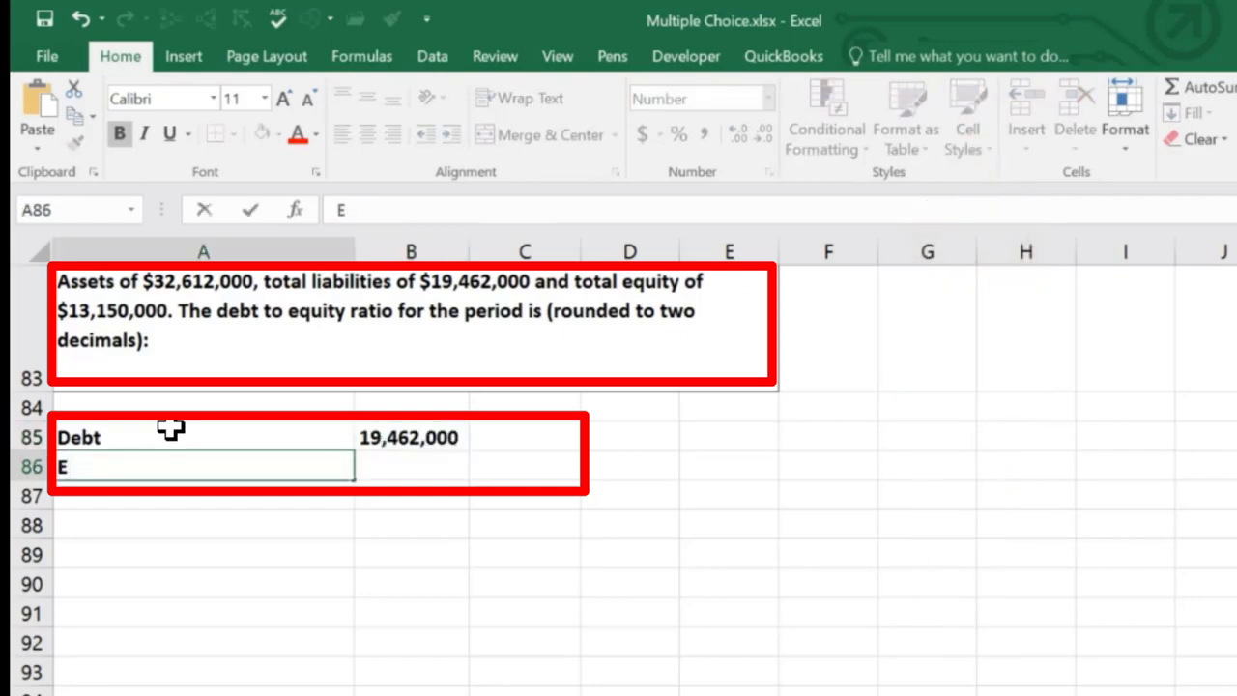
key("Tab")
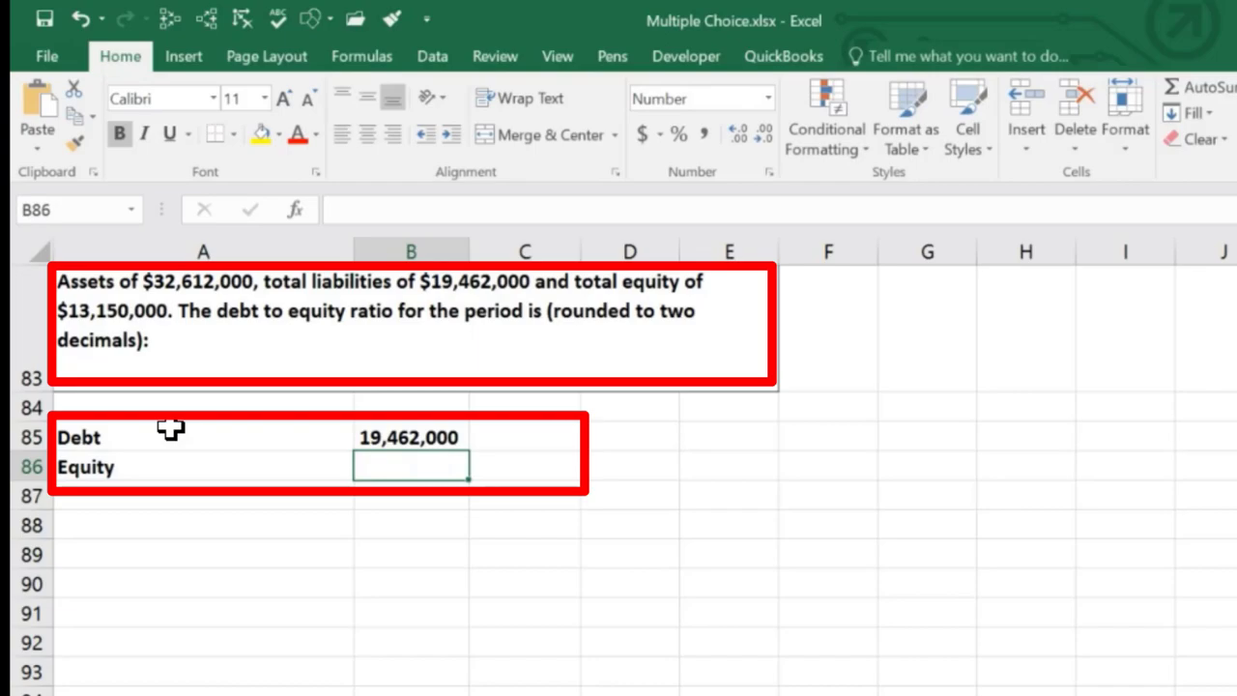
type("13,150,00")
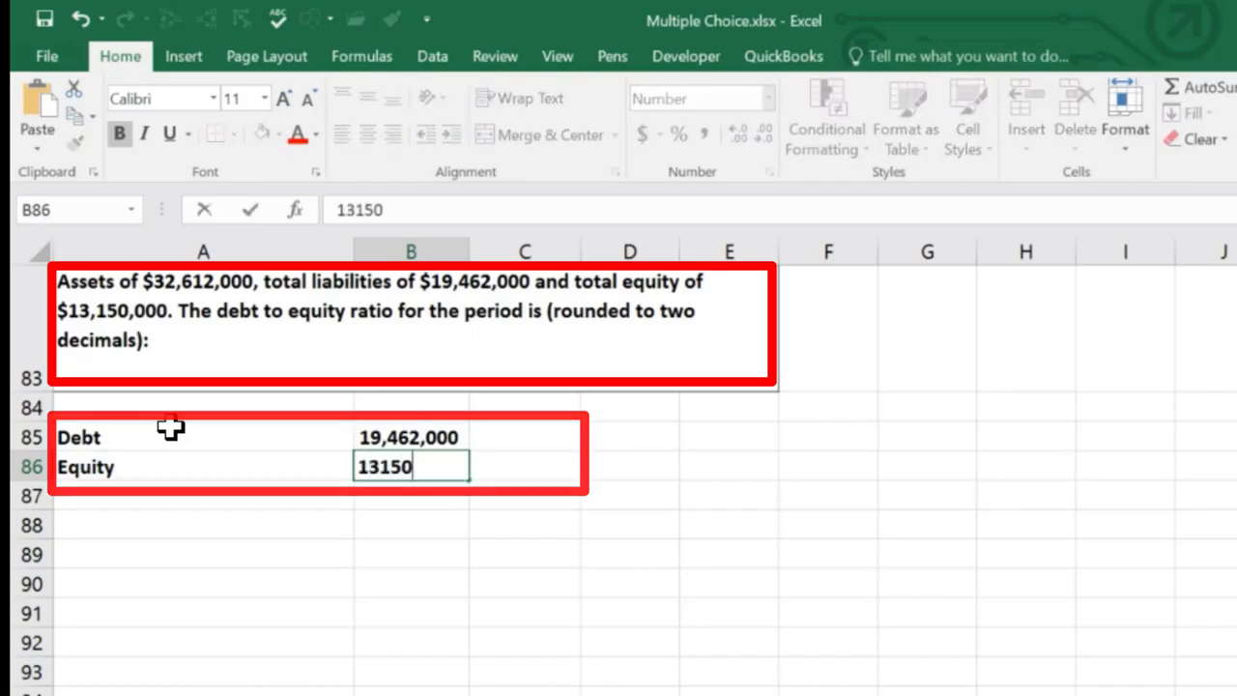
key("Return")
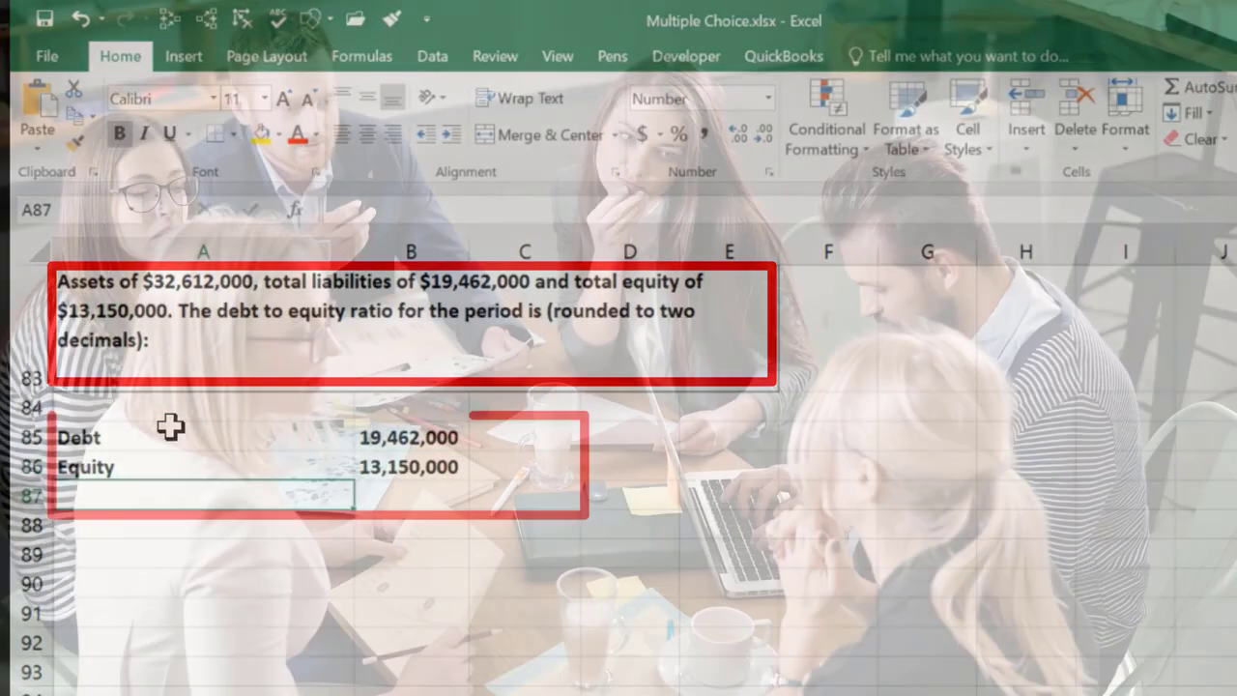
- Underline the equity amount in B86 and calculate the debt to equity ratio in B87 with =B85/B86
key("Up")
key("Right")
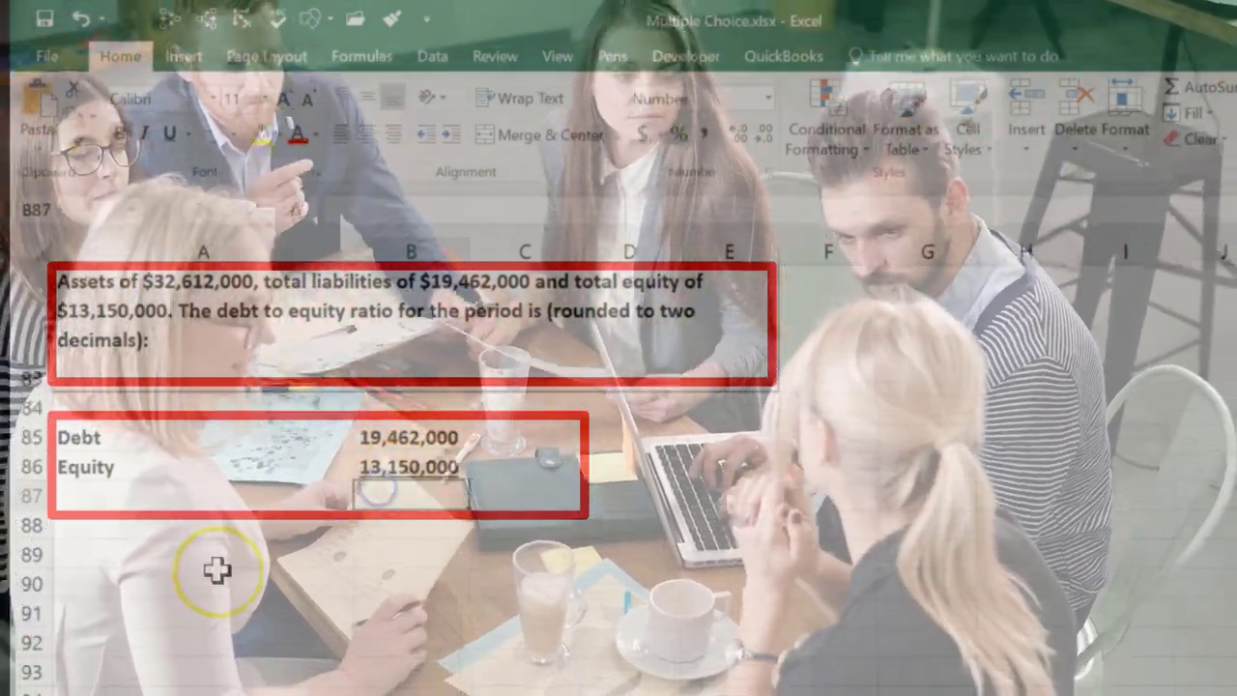
key("Down")
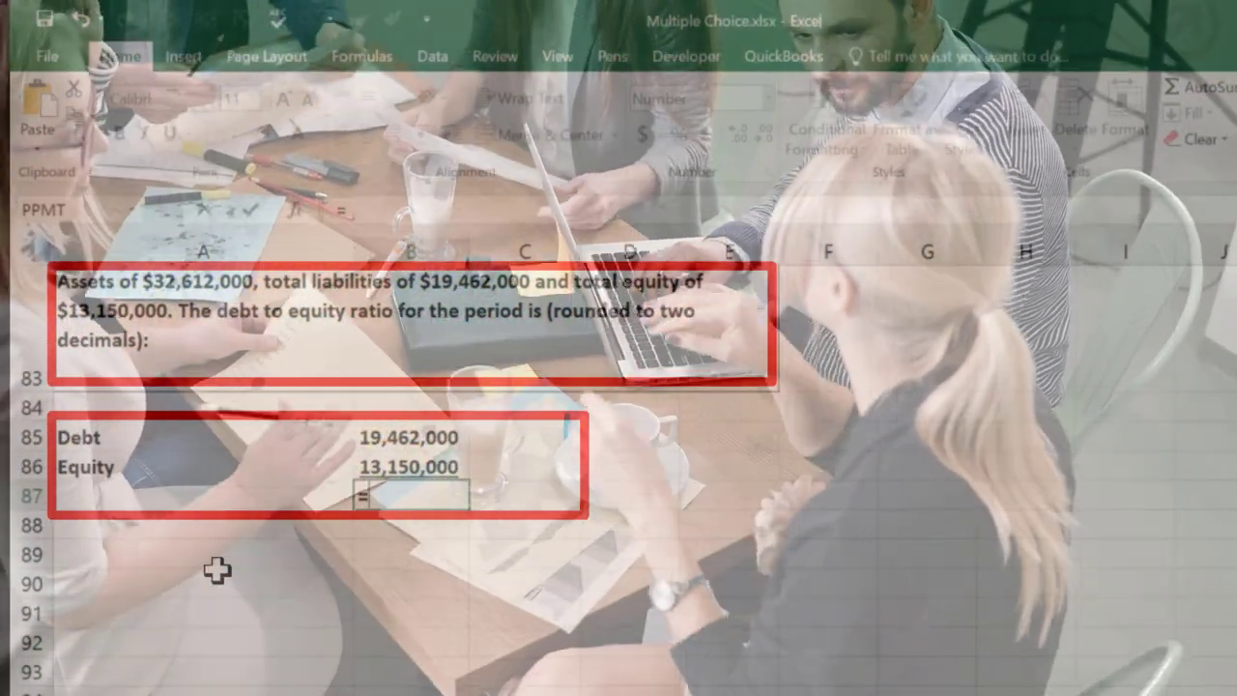
type("=")
left_click(378, 436)
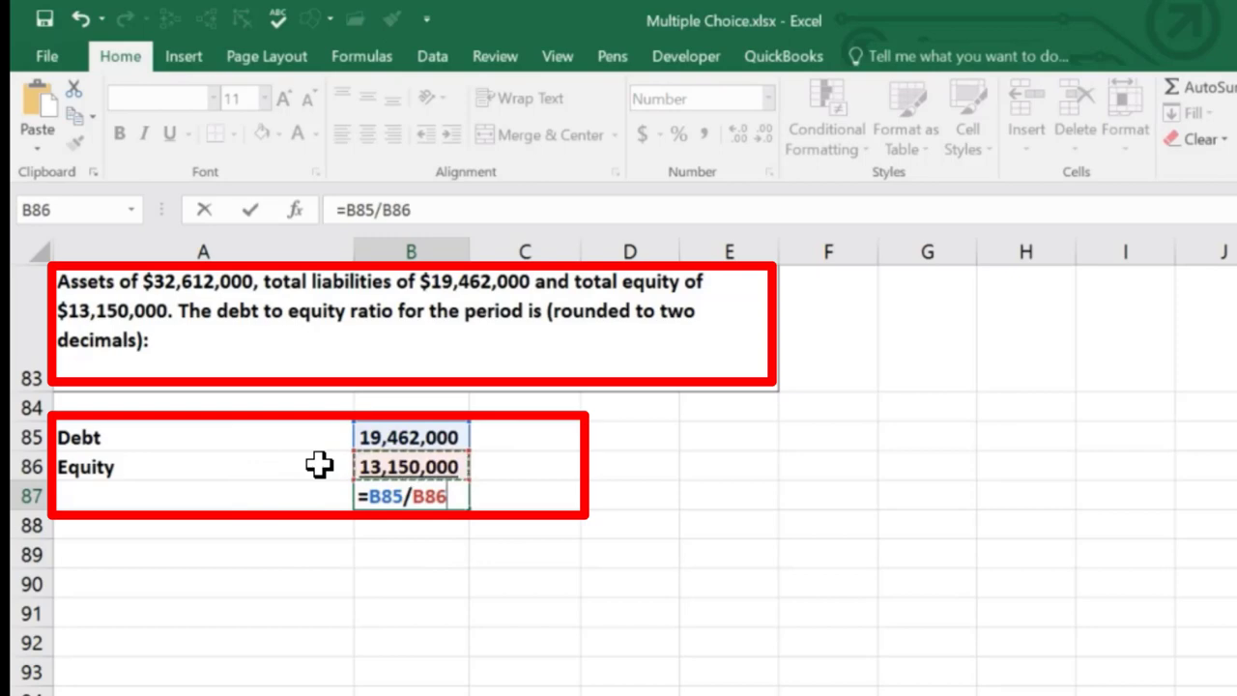
key("Return")
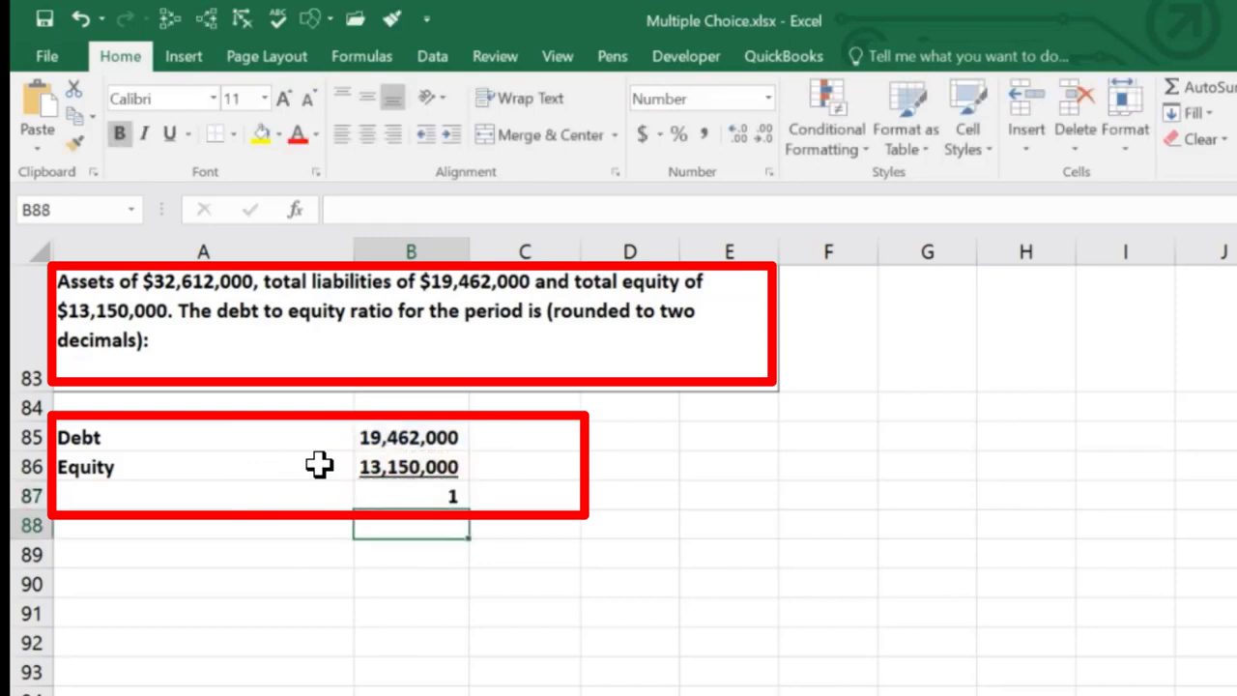
- Format the debt to equity ratio in B87 to show two decimal places
key("Up")
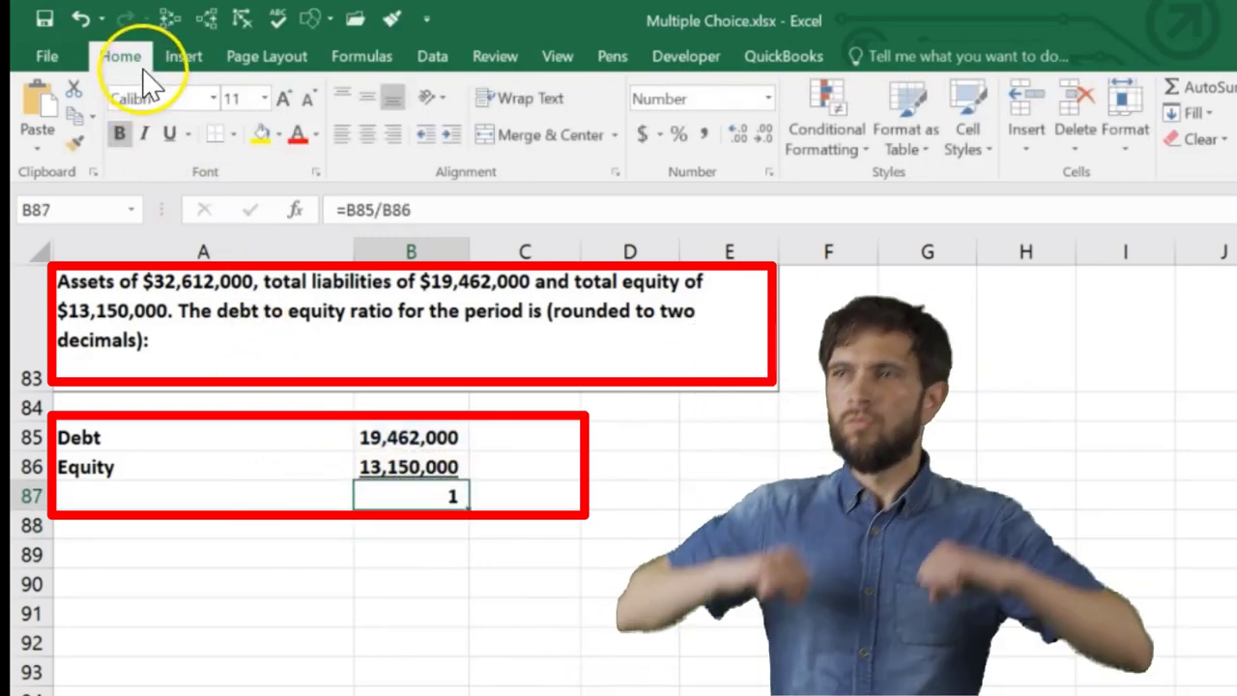
left_click(743, 133)
left_click(743, 133)
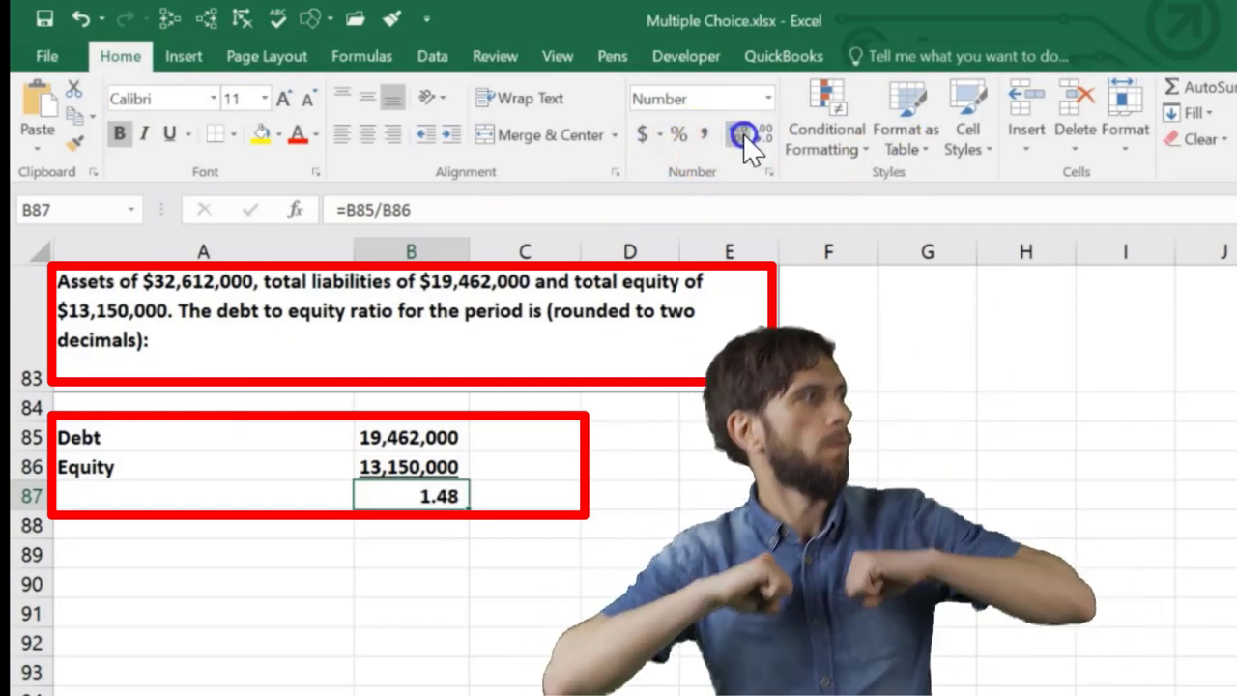
left_click(603, 543)
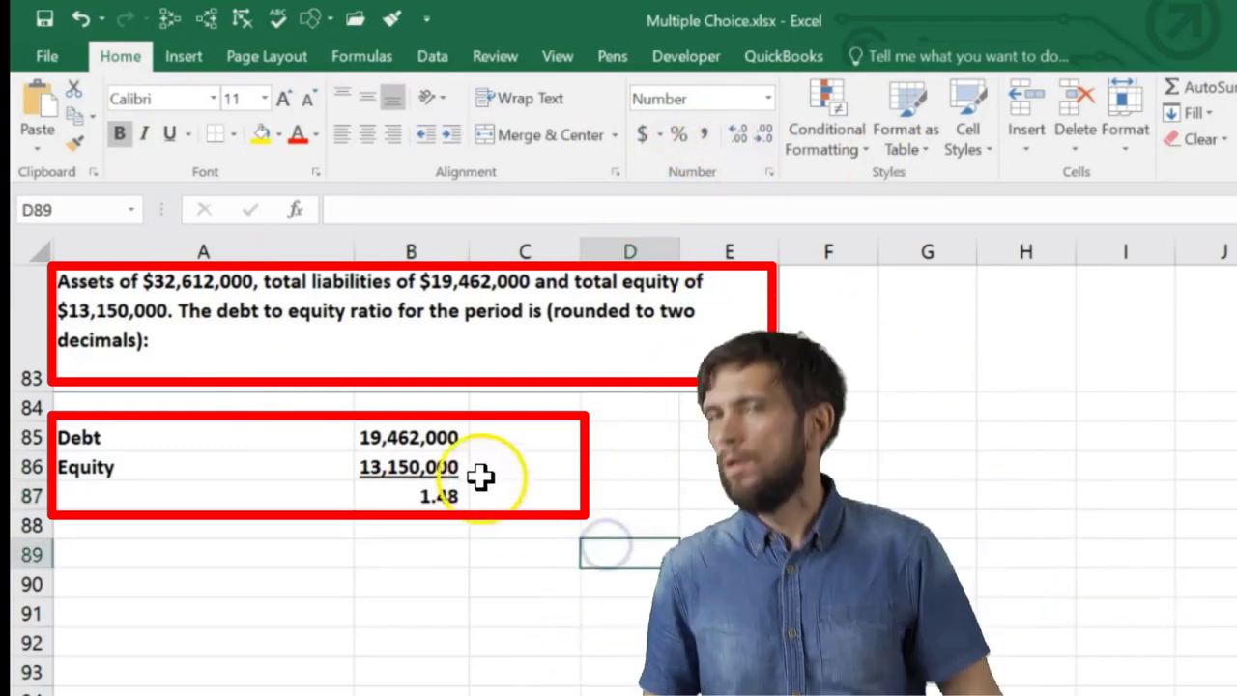
left_click(442, 437)
key("Down")
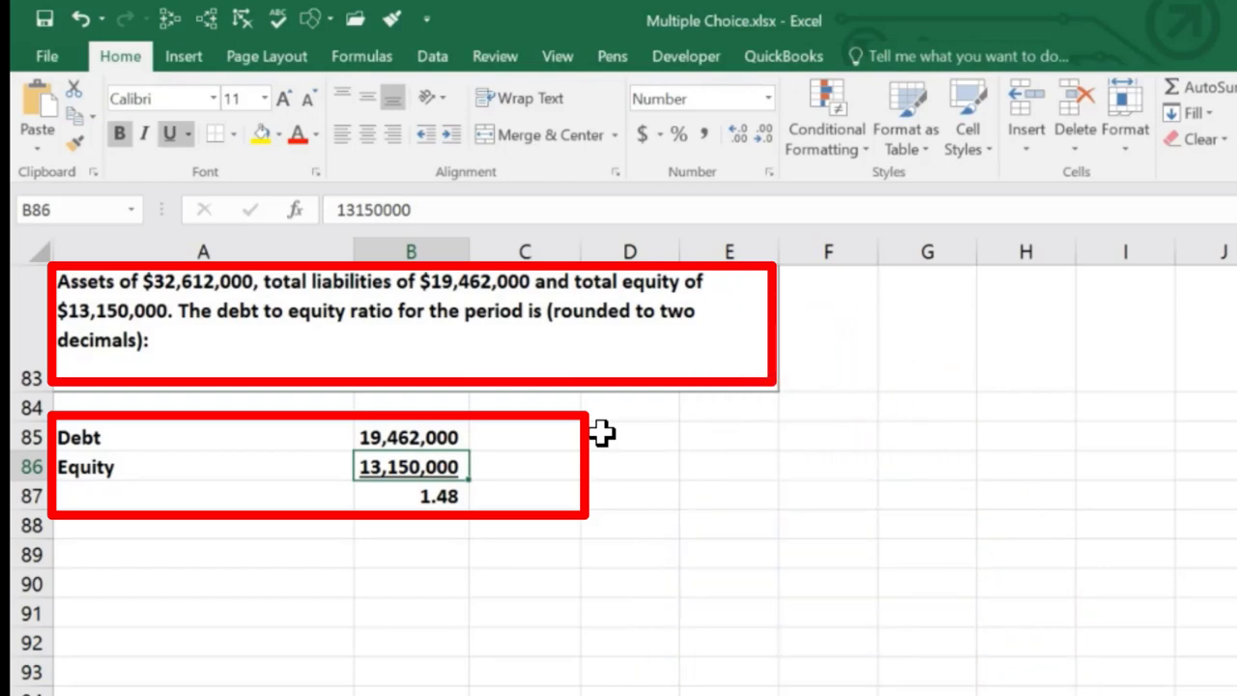
key("Right")
key("Right")
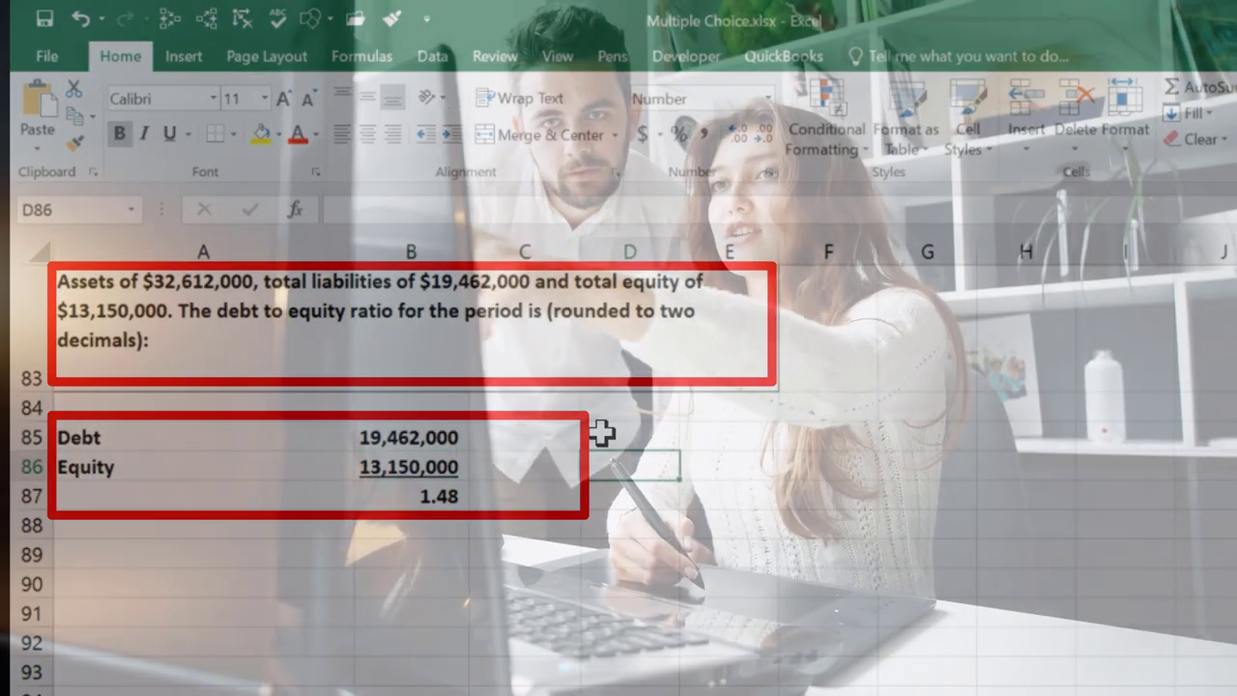